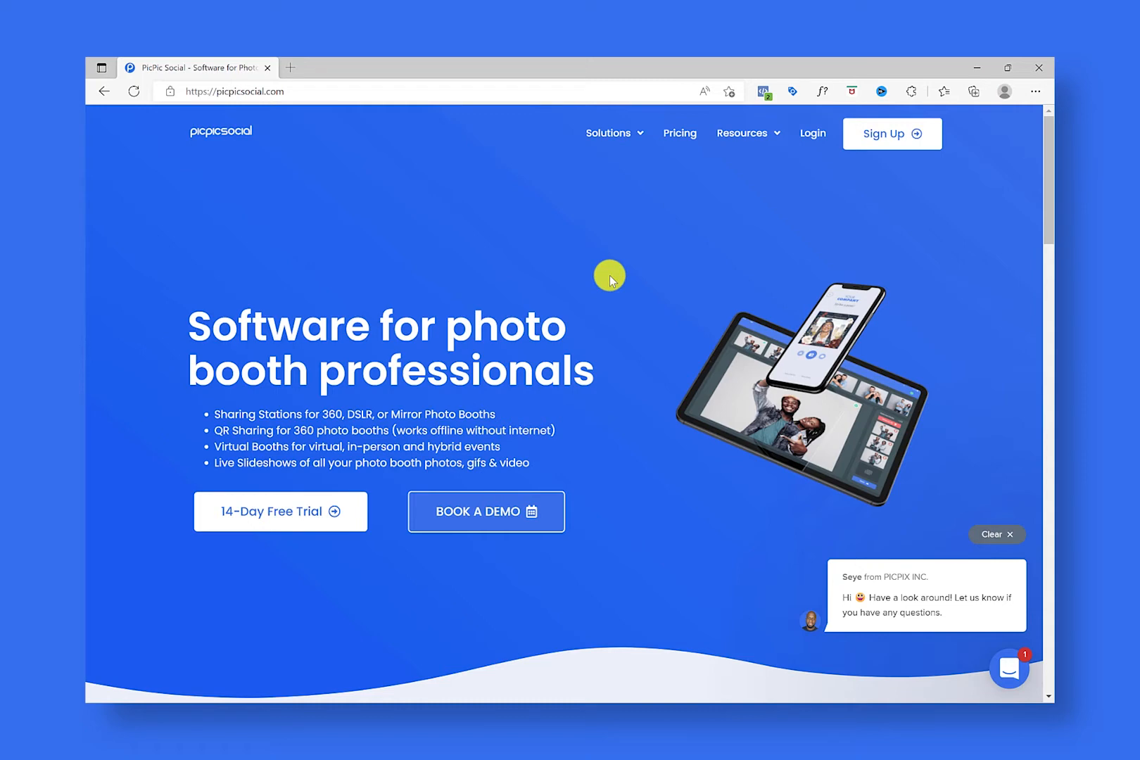
Step: Download the PicPic Slide installer setup_Wi-Fi Slideshow_20220621_v1.13.1.8.exe from the PicPic Social downloads page
mouse_move(757, 141)
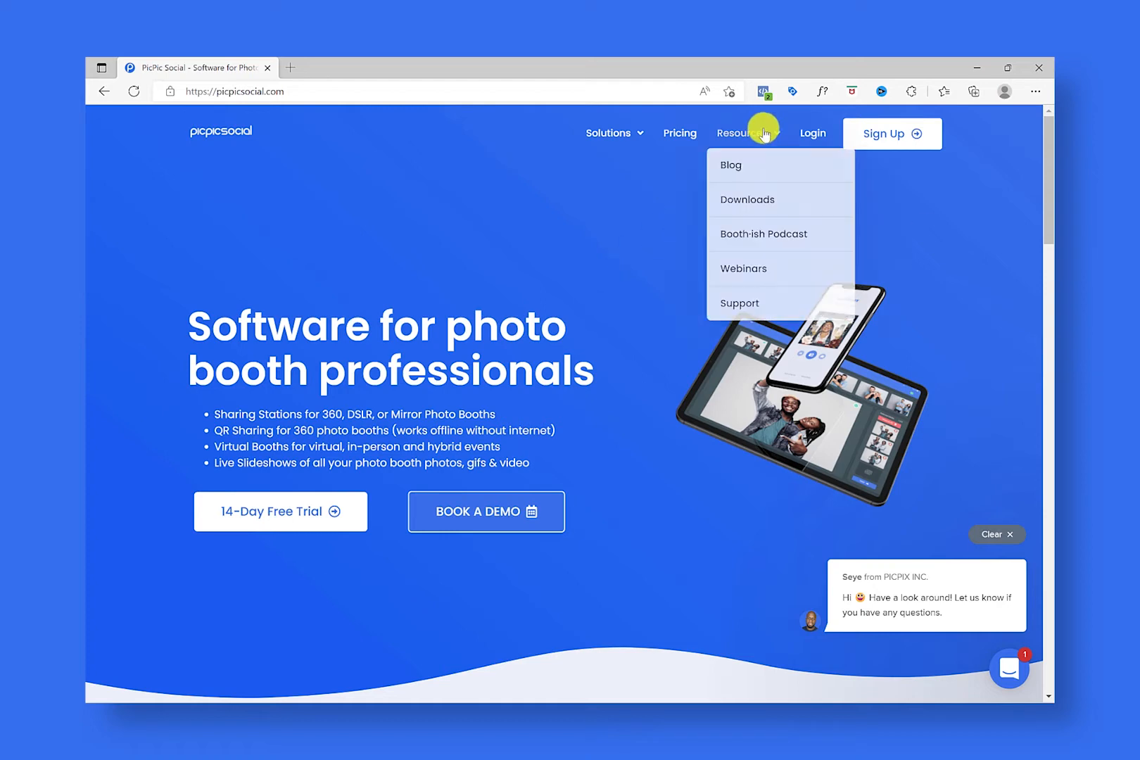
click(754, 200)
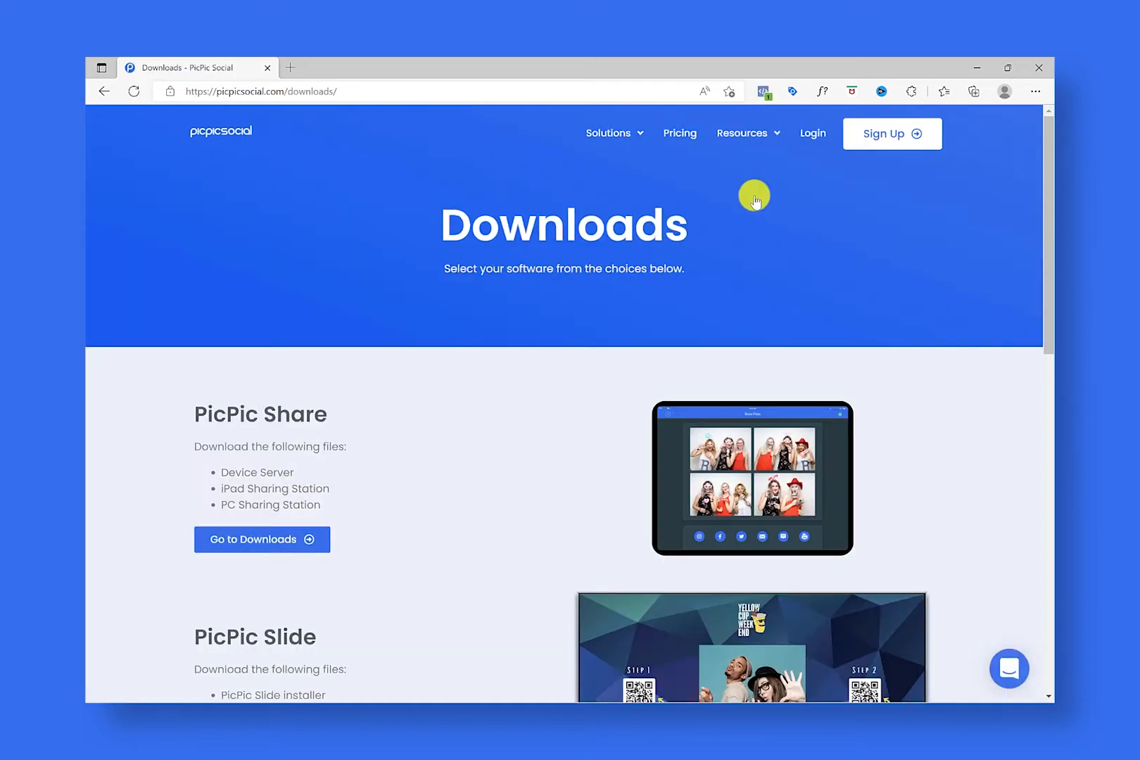
scroll(370, 521, down, 3)
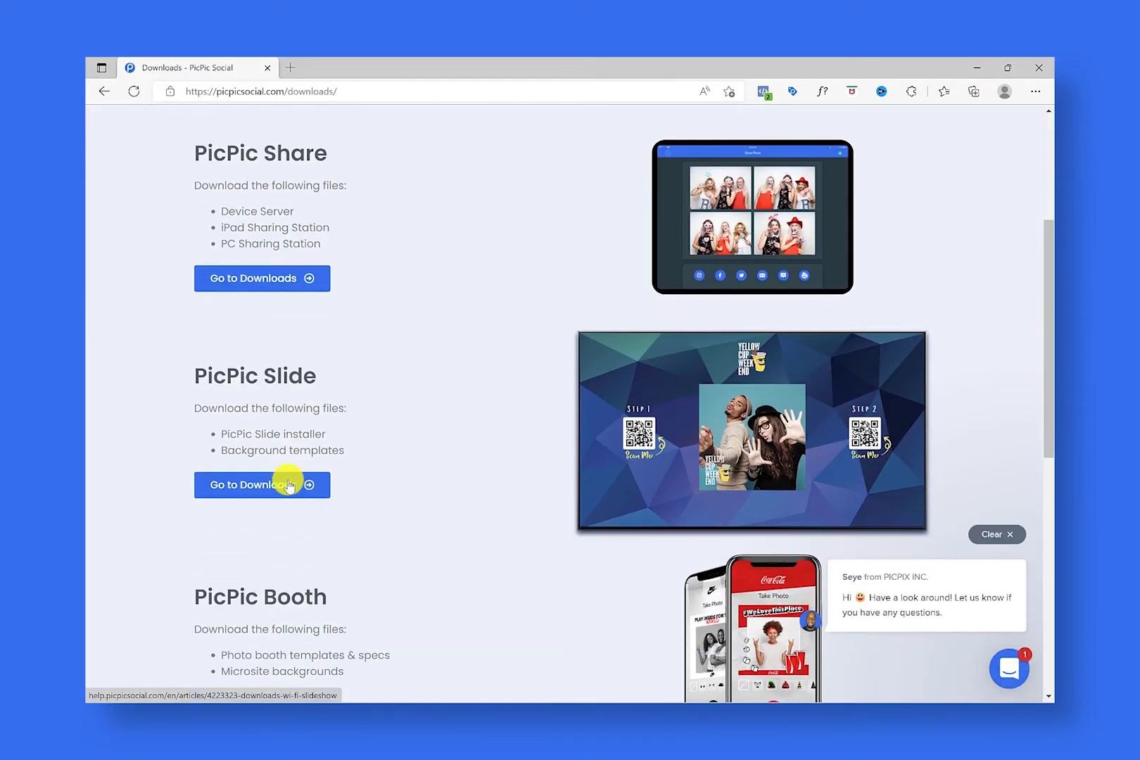
click(290, 484)
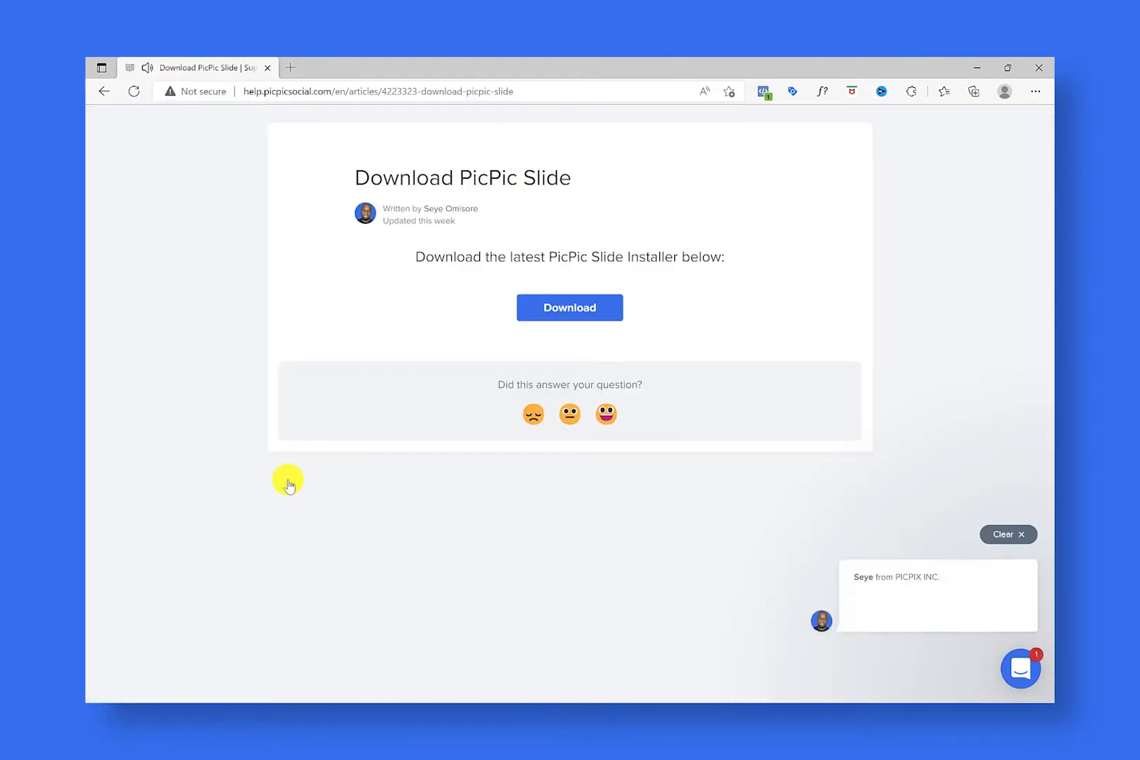
click(567, 314)
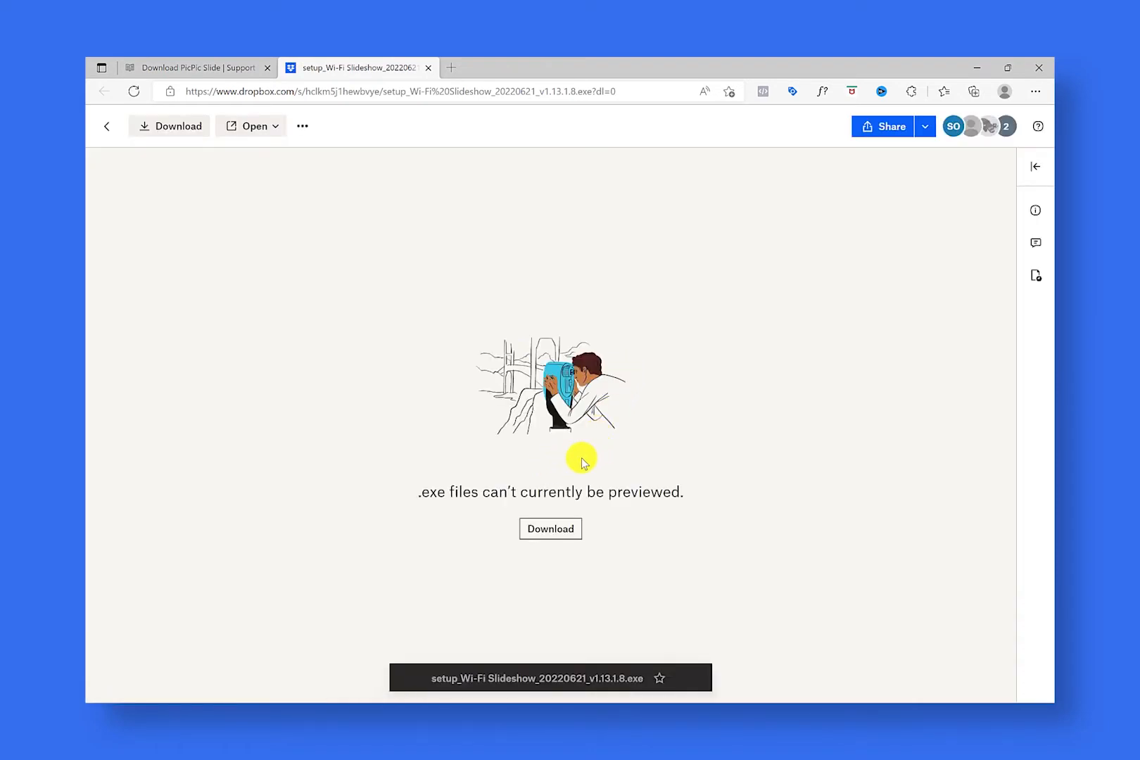
click(558, 535)
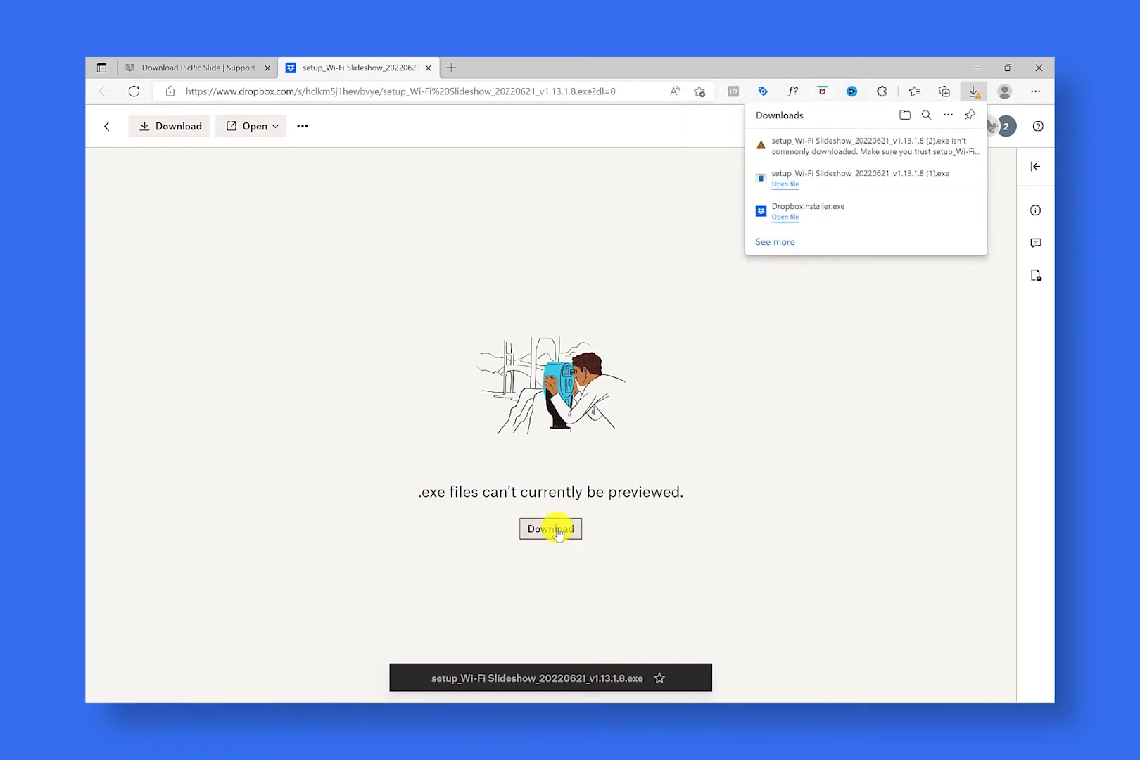
Step: Keep the blocked setup_Wi-Fi Slideshow_20220621_v1.13.1.8 (2).exe download despite the SmartScreen warning
mouse_move(961, 154)
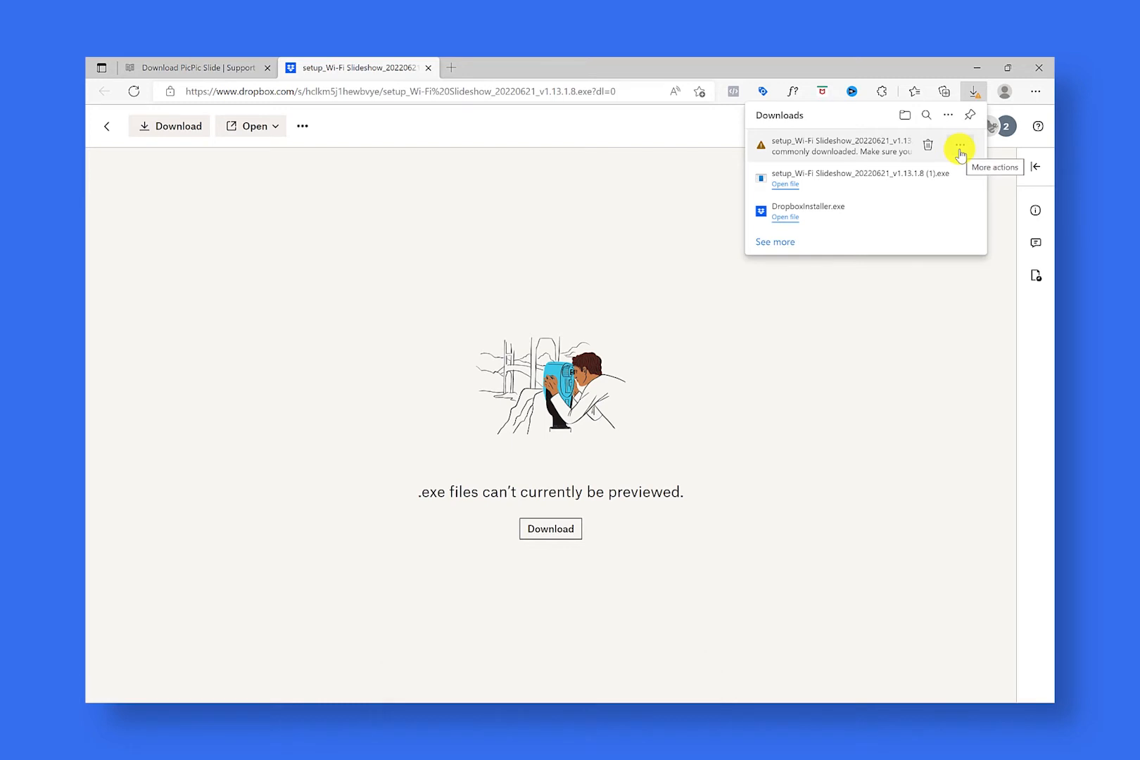
click(959, 148)
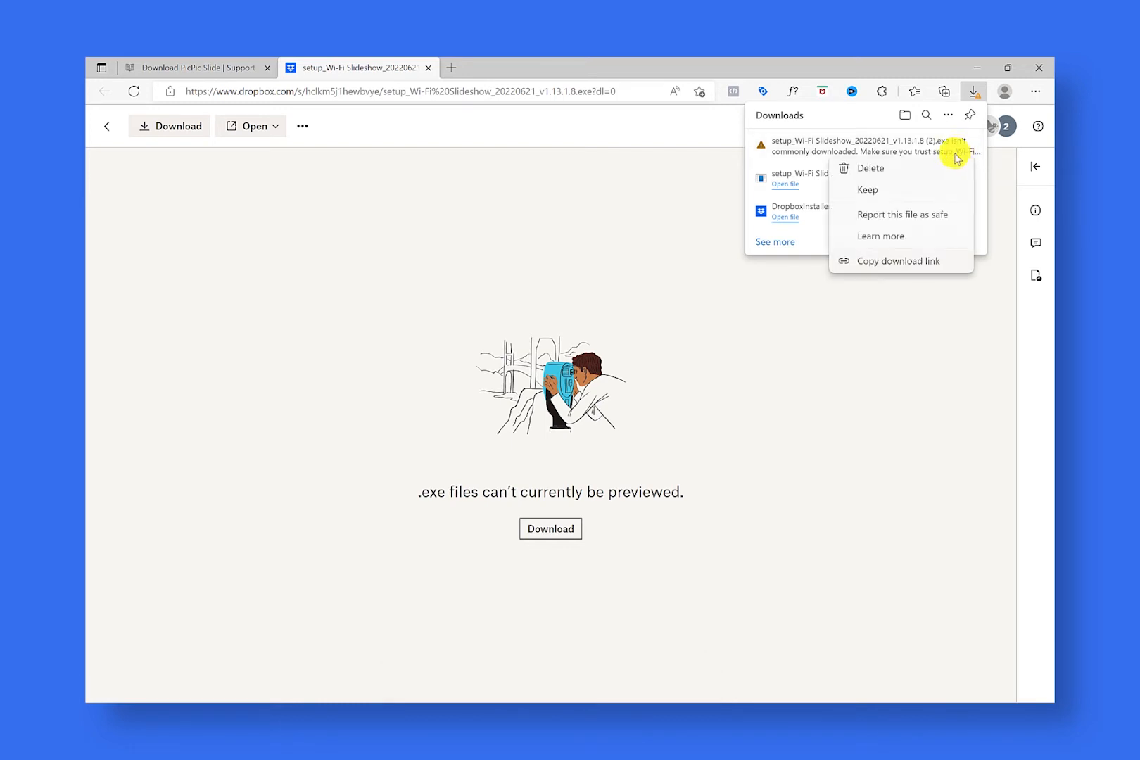
click(891, 192)
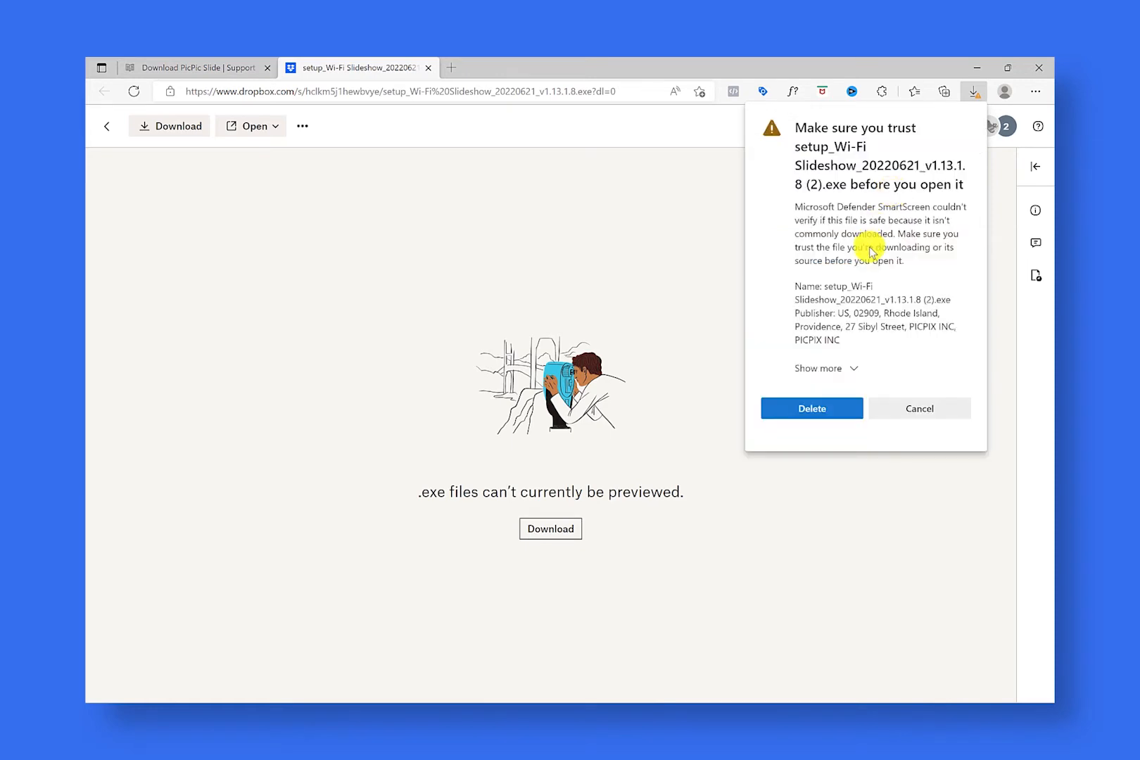
click(838, 370)
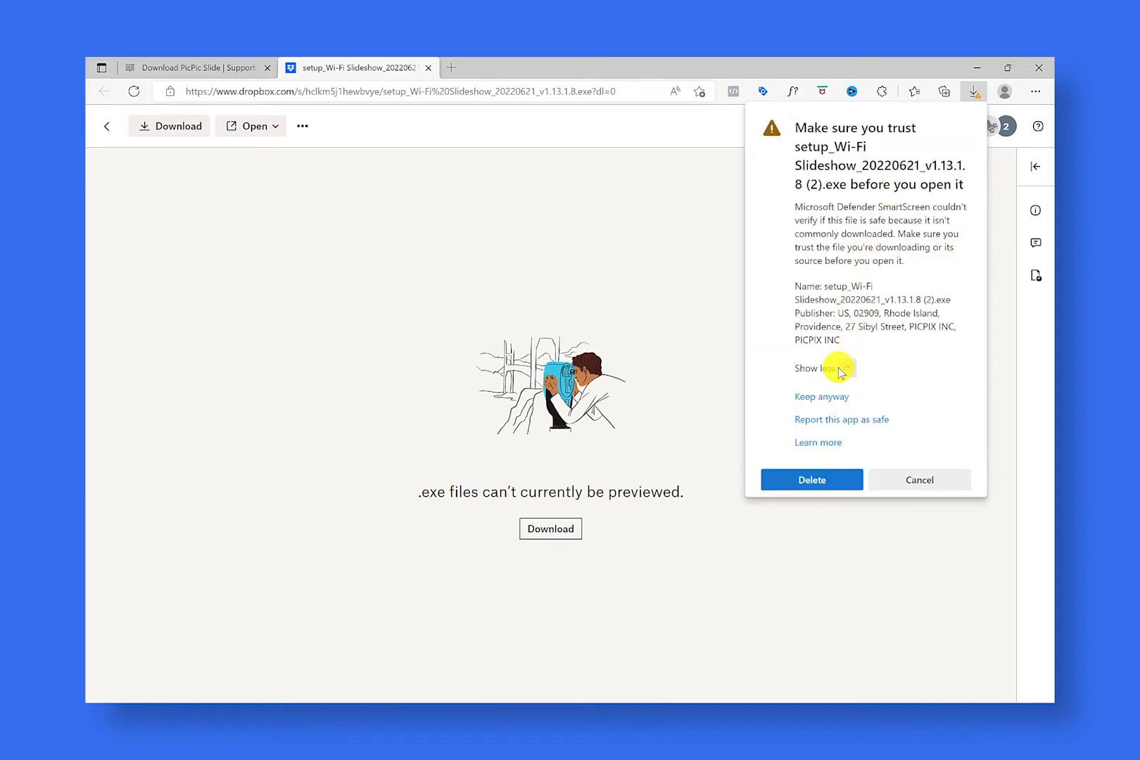
click(830, 398)
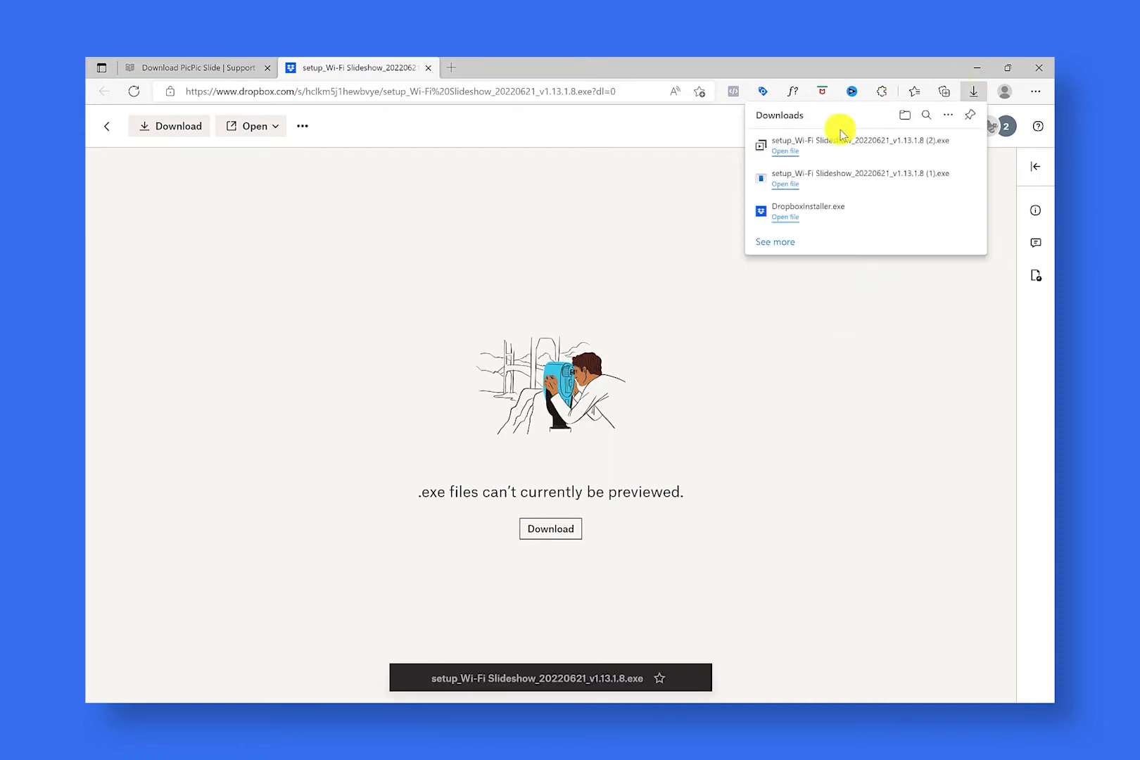
Step: Run the downloaded installer, install Wi-Fi Slideshow with desktop and Quick Launch shortcuts, and launch it on finishing
click(794, 152)
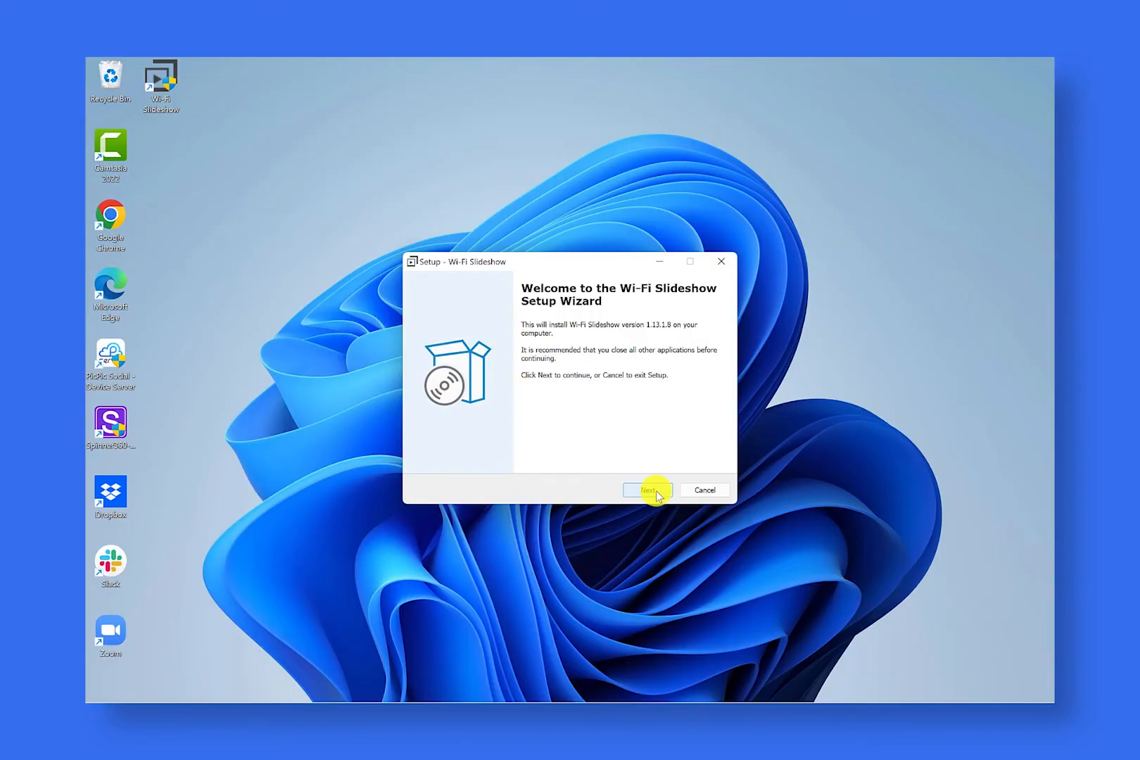
click(656, 491)
click(656, 490)
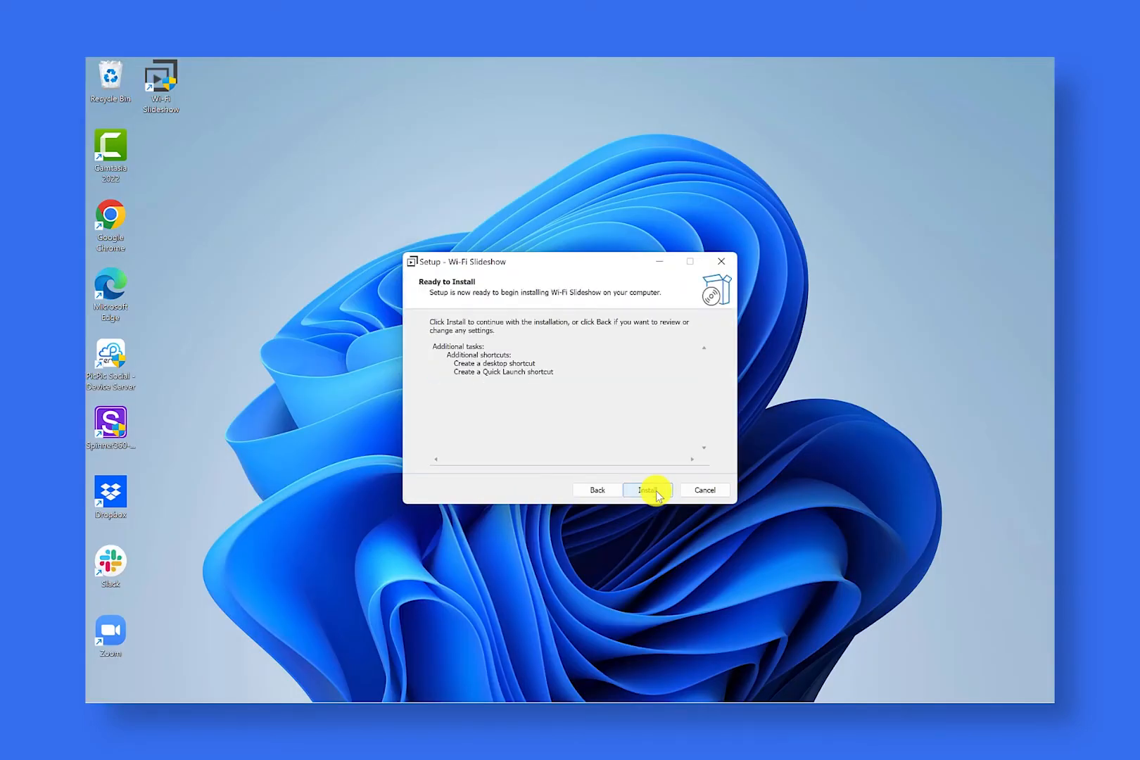
click(656, 490)
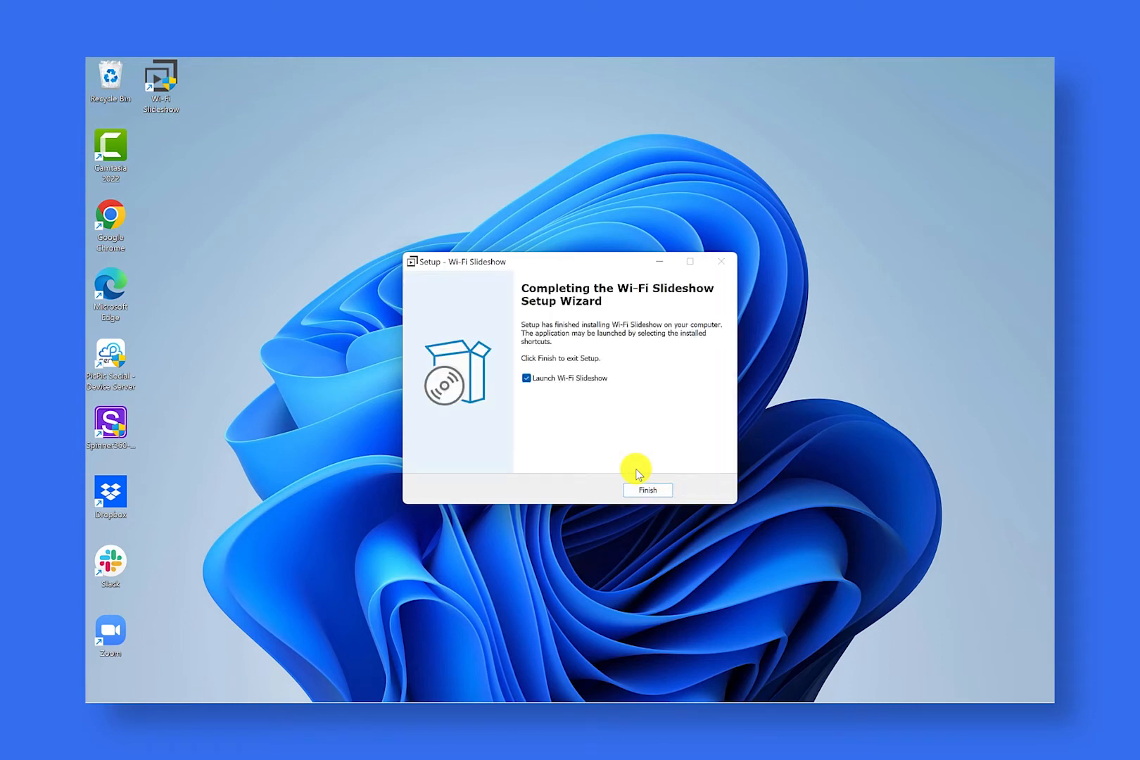
click(643, 489)
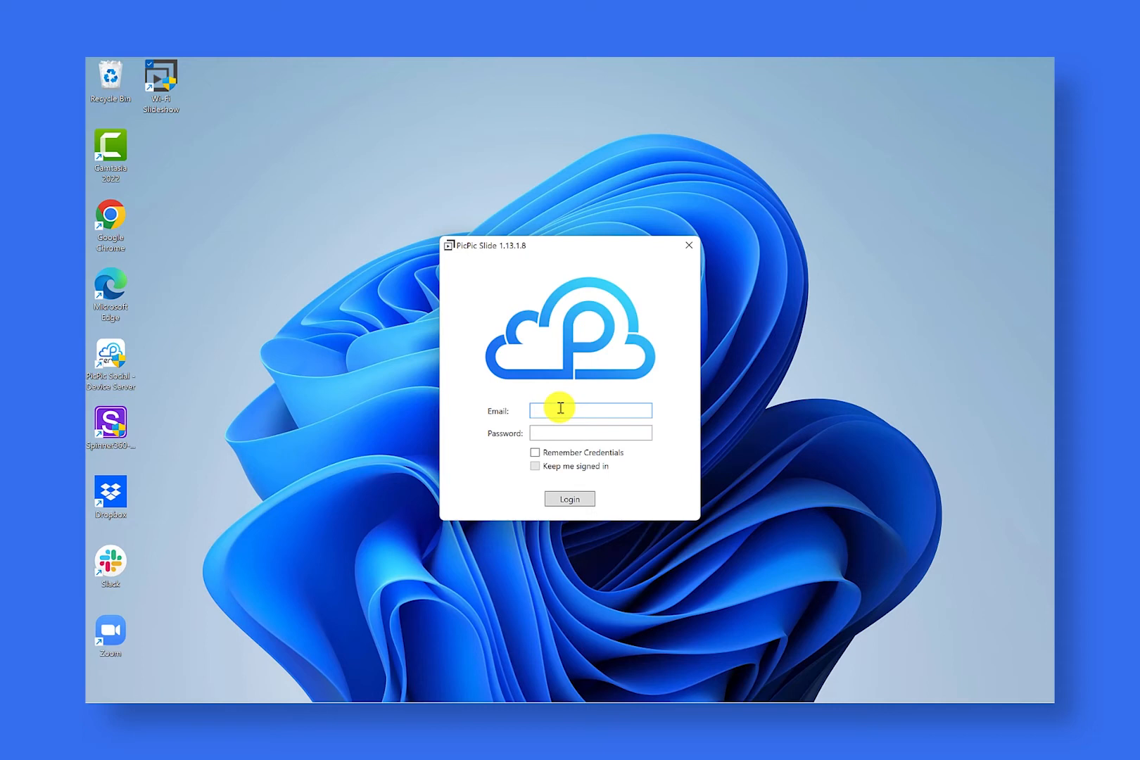
Step: Log in to PicPic Slide with the account email and password, enabling Remember Credentials and Keep me signed in
key(Tab)
text(password)
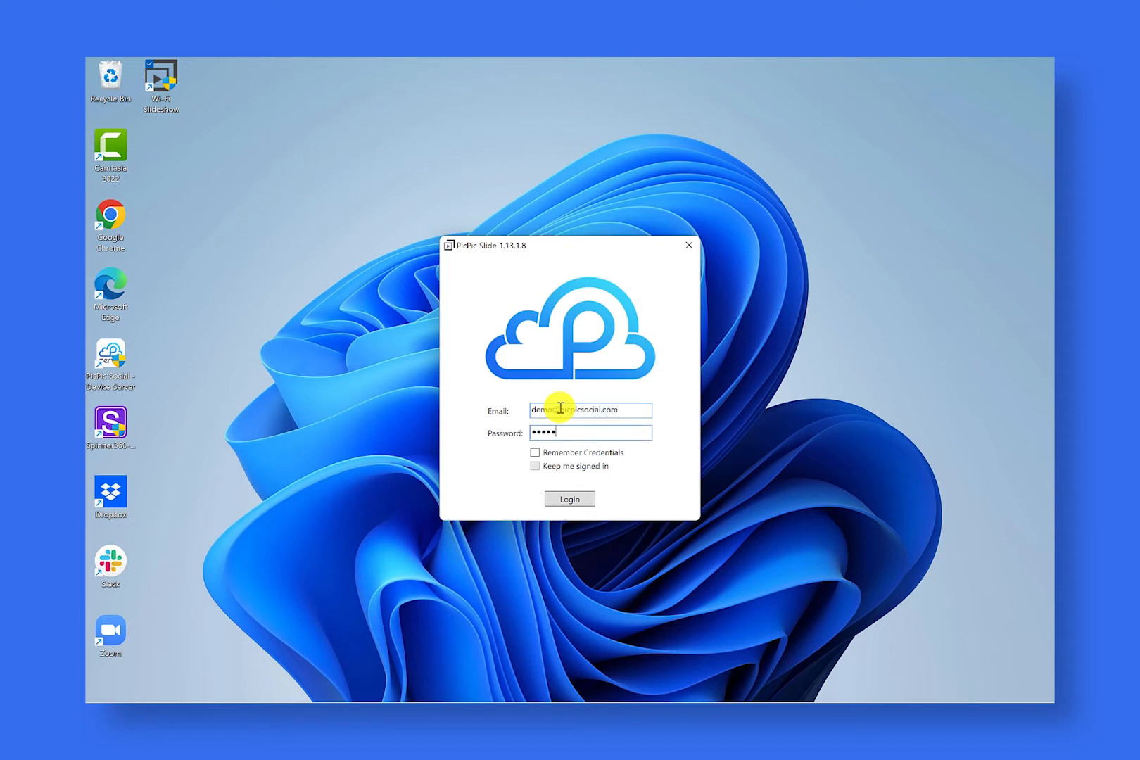
click(578, 451)
click(553, 468)
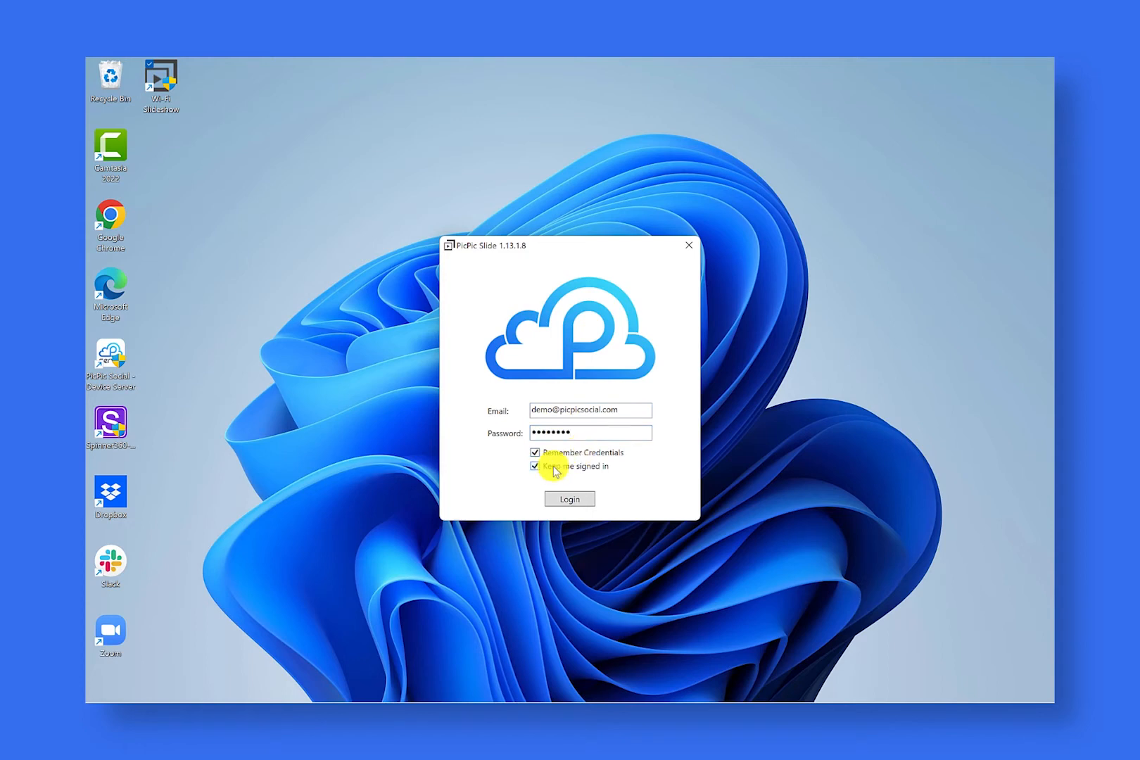
click(570, 499)
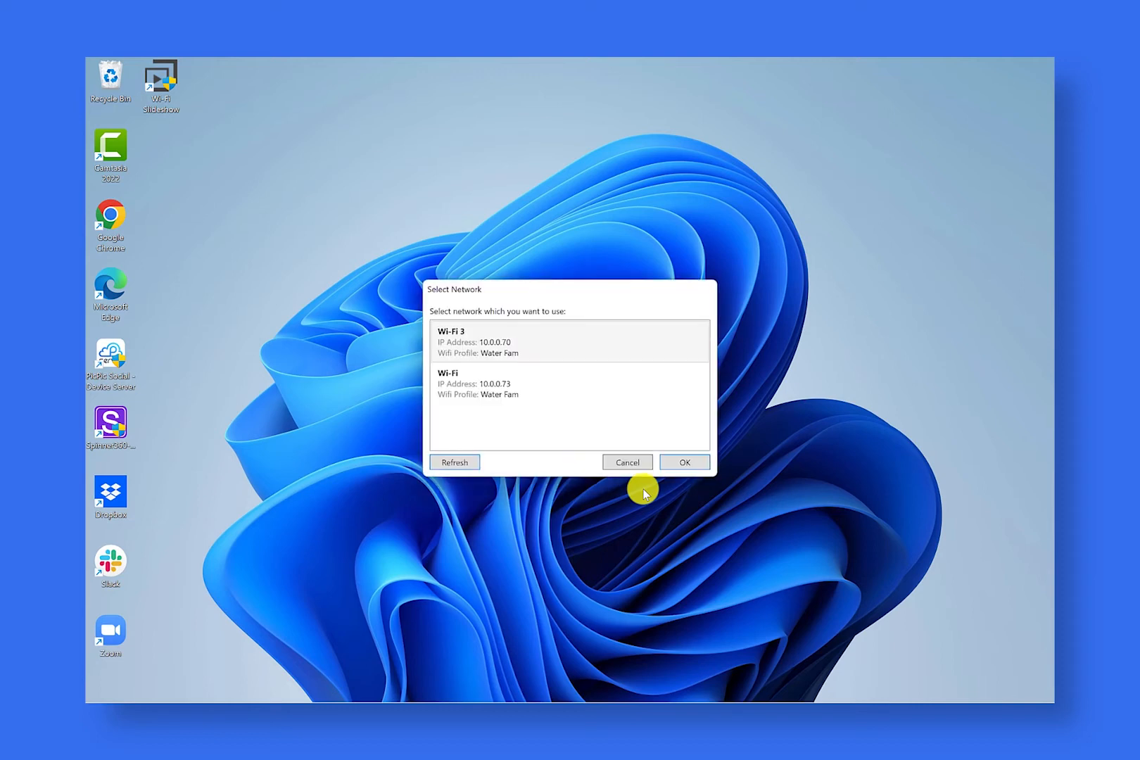
Step: Choose the Wi-Fi 3 network for PicPic Slide to use
click(507, 344)
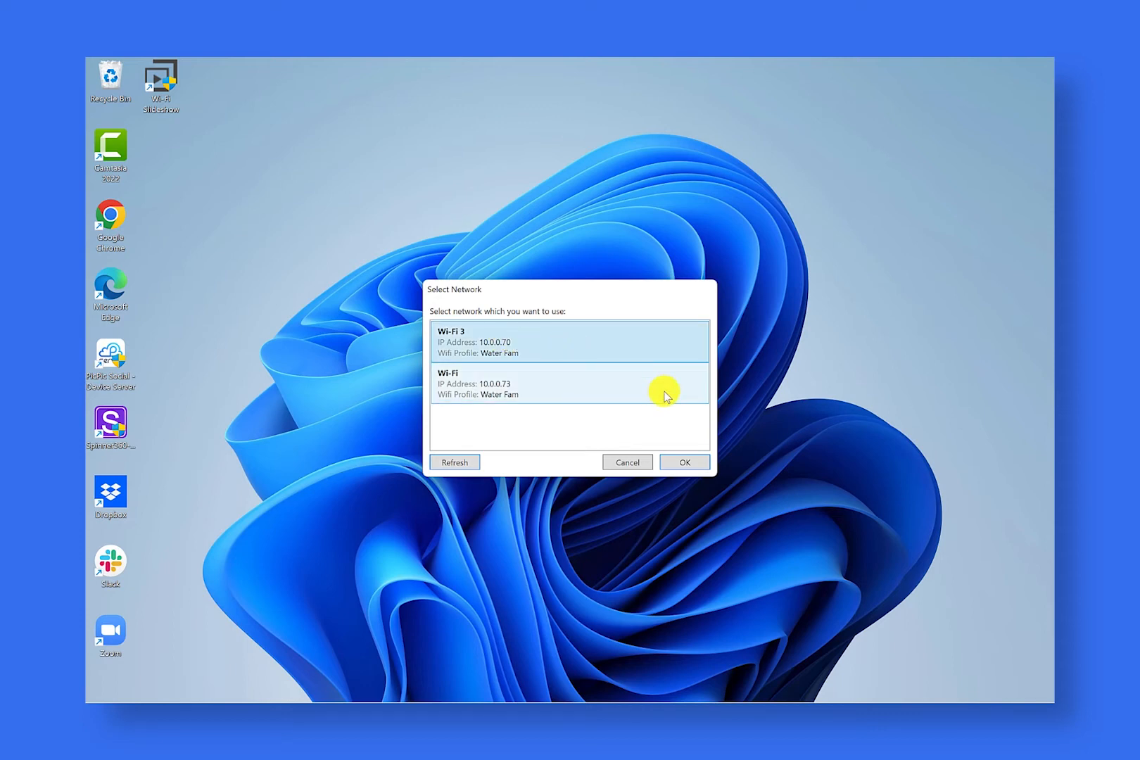
click(684, 466)
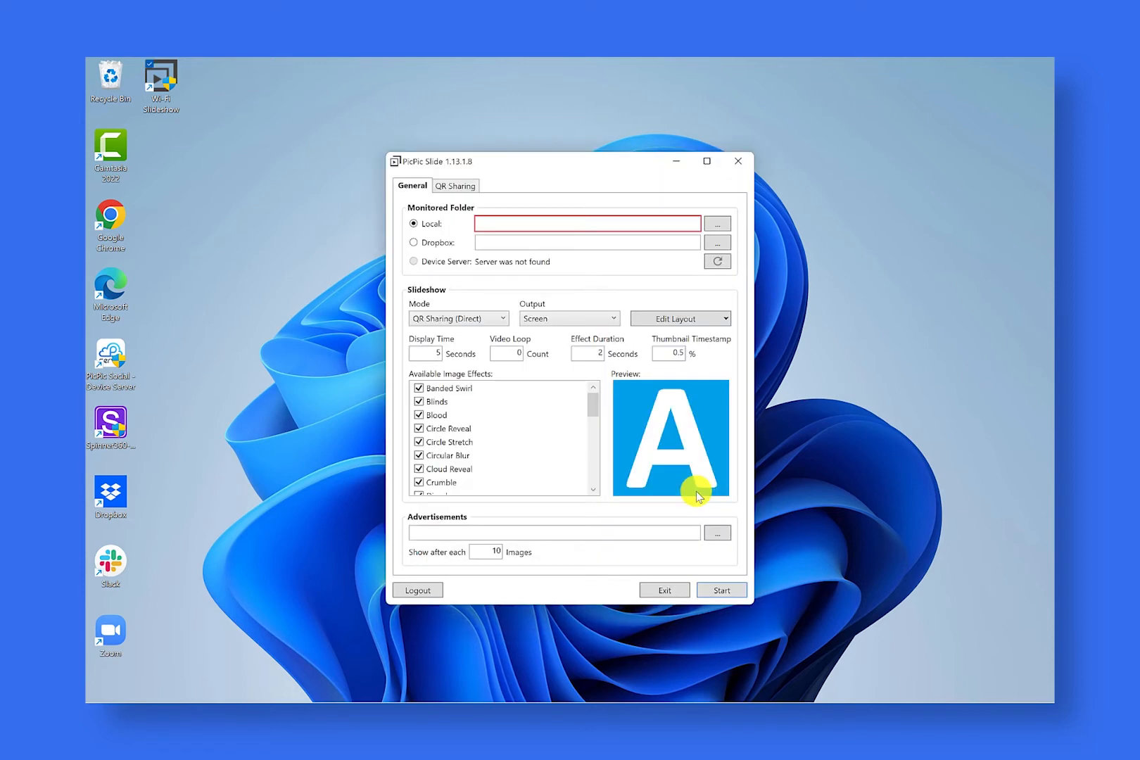
click(813, 281)
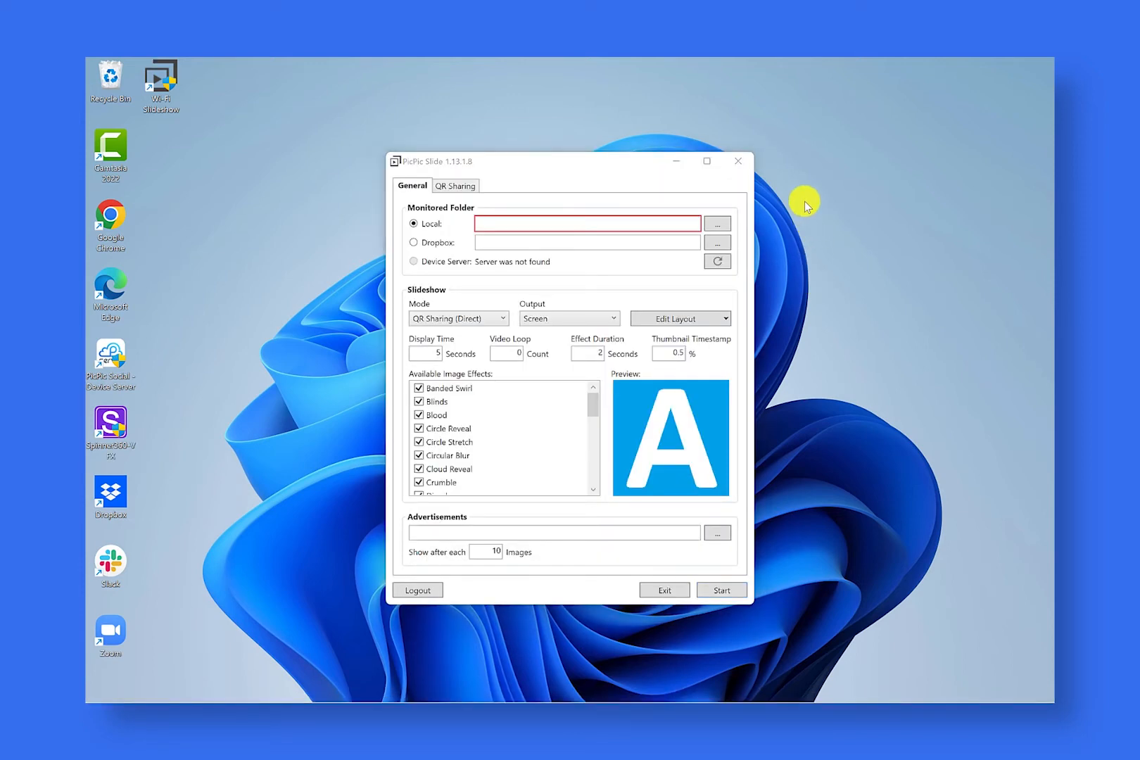
Step: Minimize PicPic Slide and launch Spinner 360 from the desktop
click(679, 161)
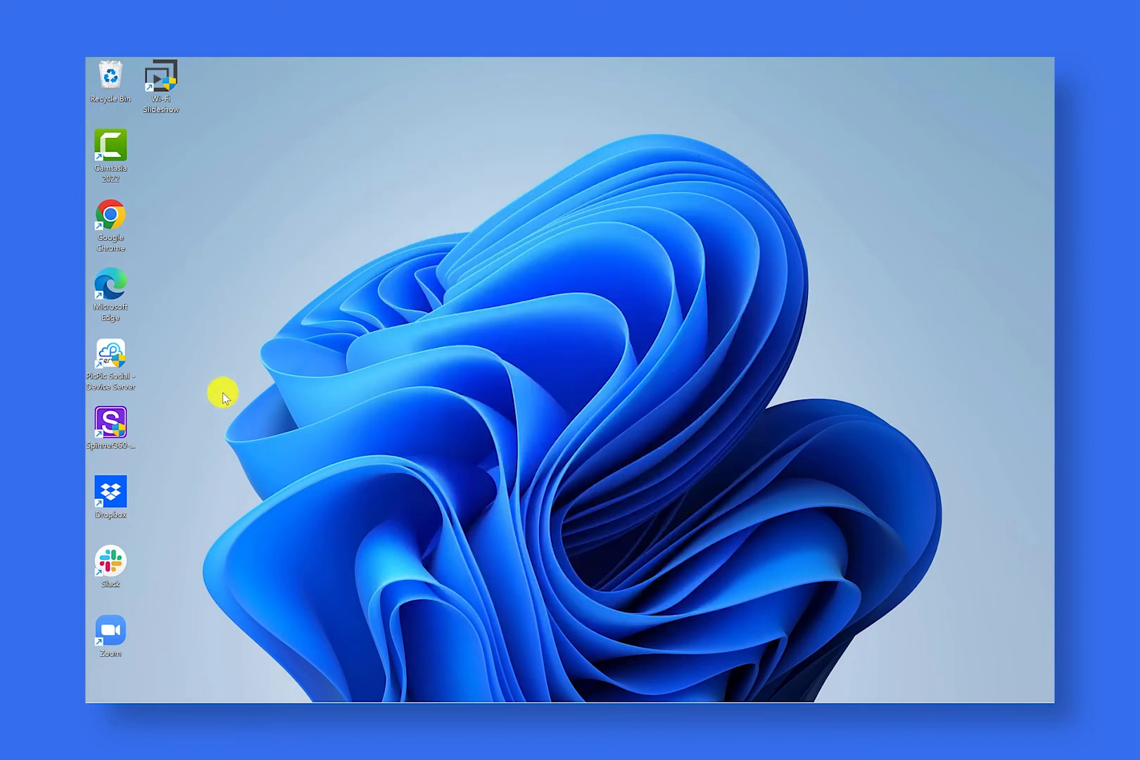
click(114, 426)
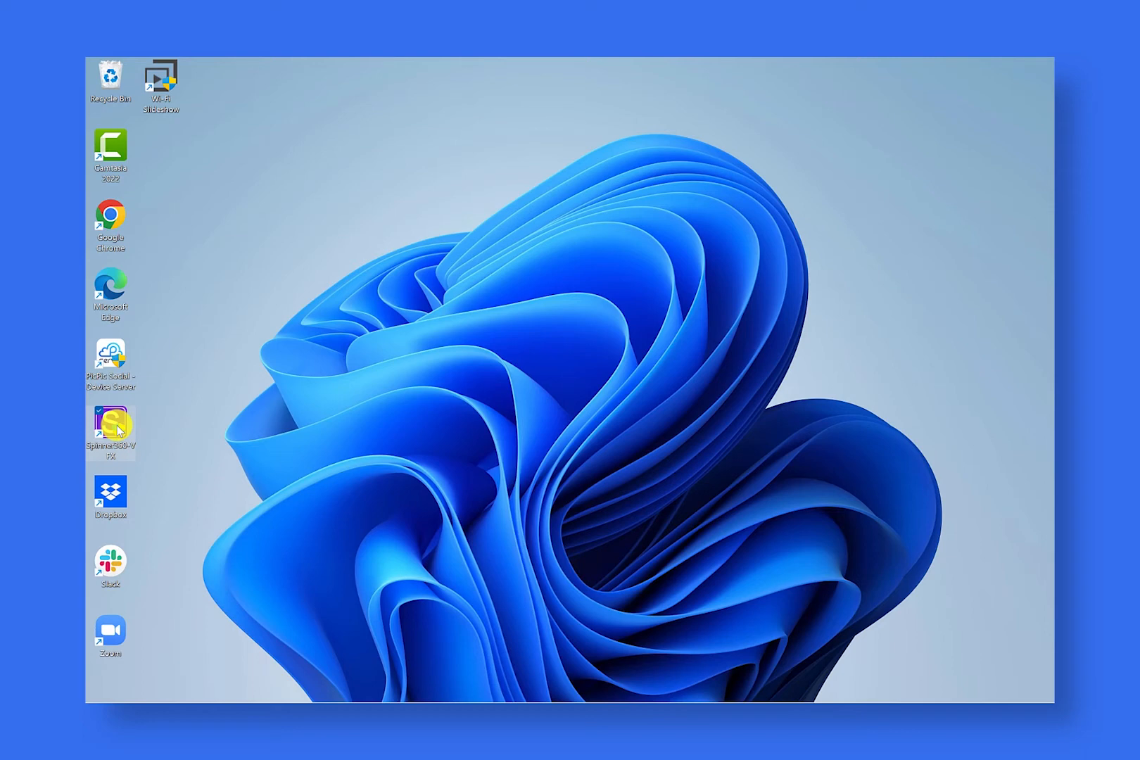
double_click(116, 428)
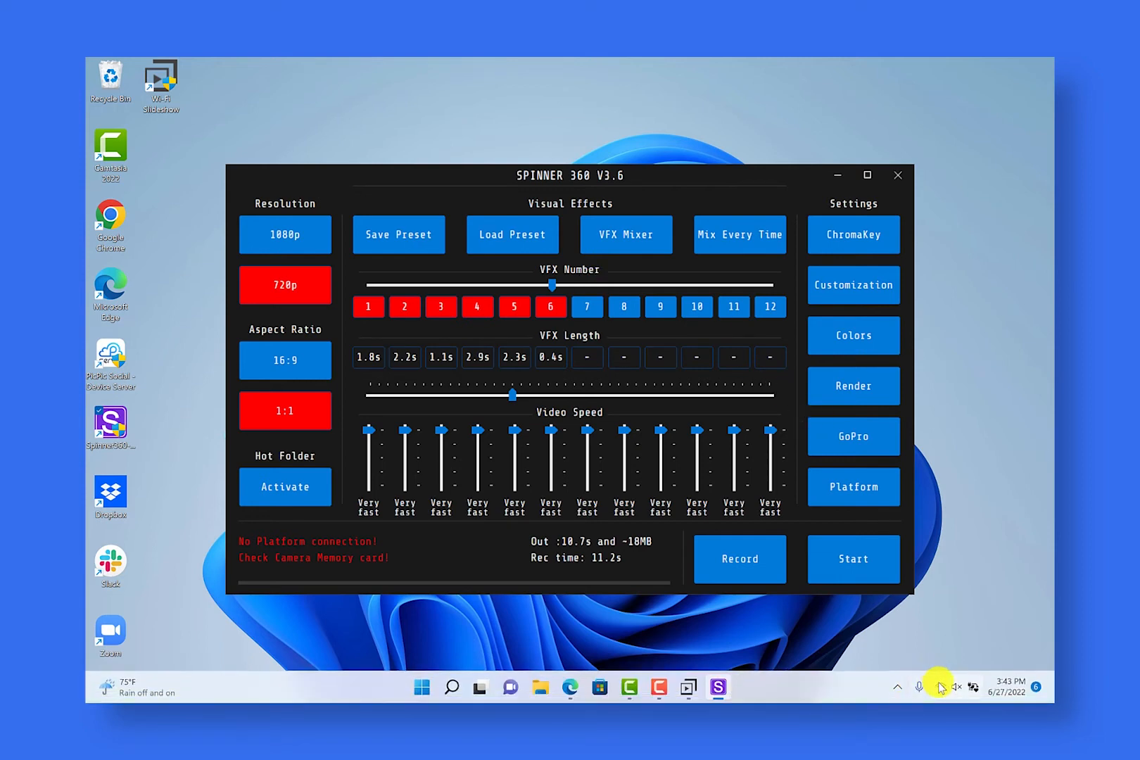
Step: Examine which network each of the two adapters, Wi-Fi and Wi-Fi 3, is connected to in Windows
click(940, 686)
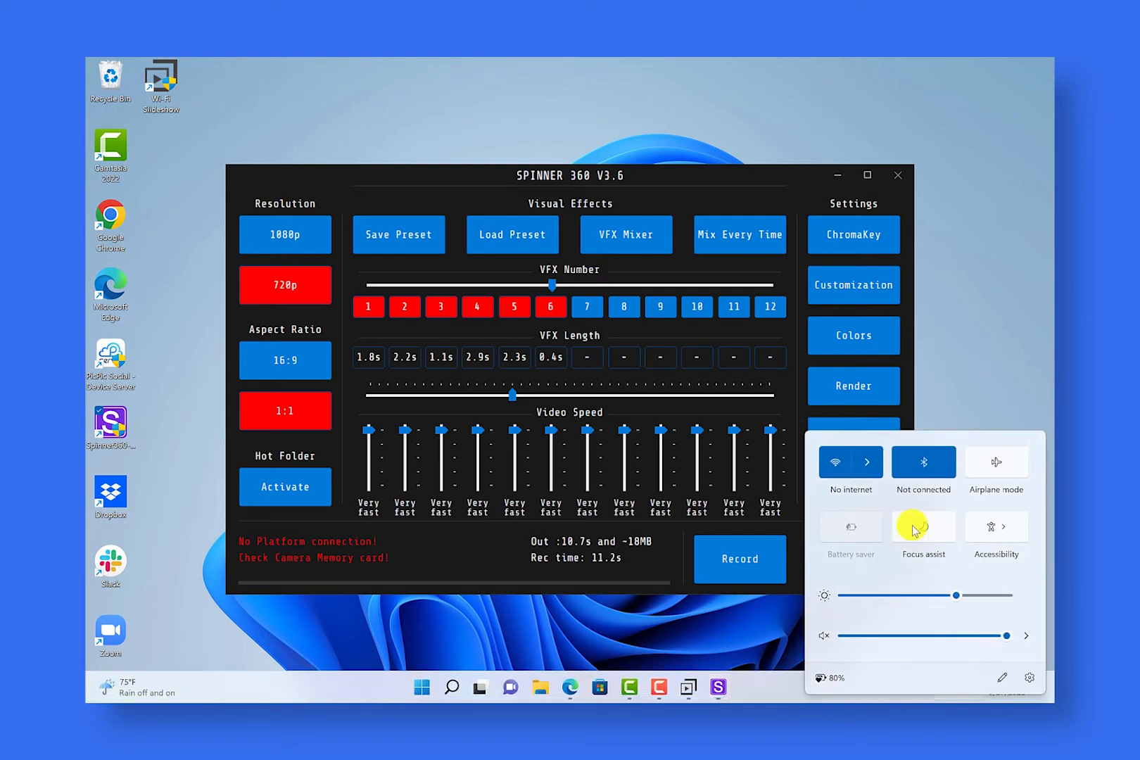
click(872, 465)
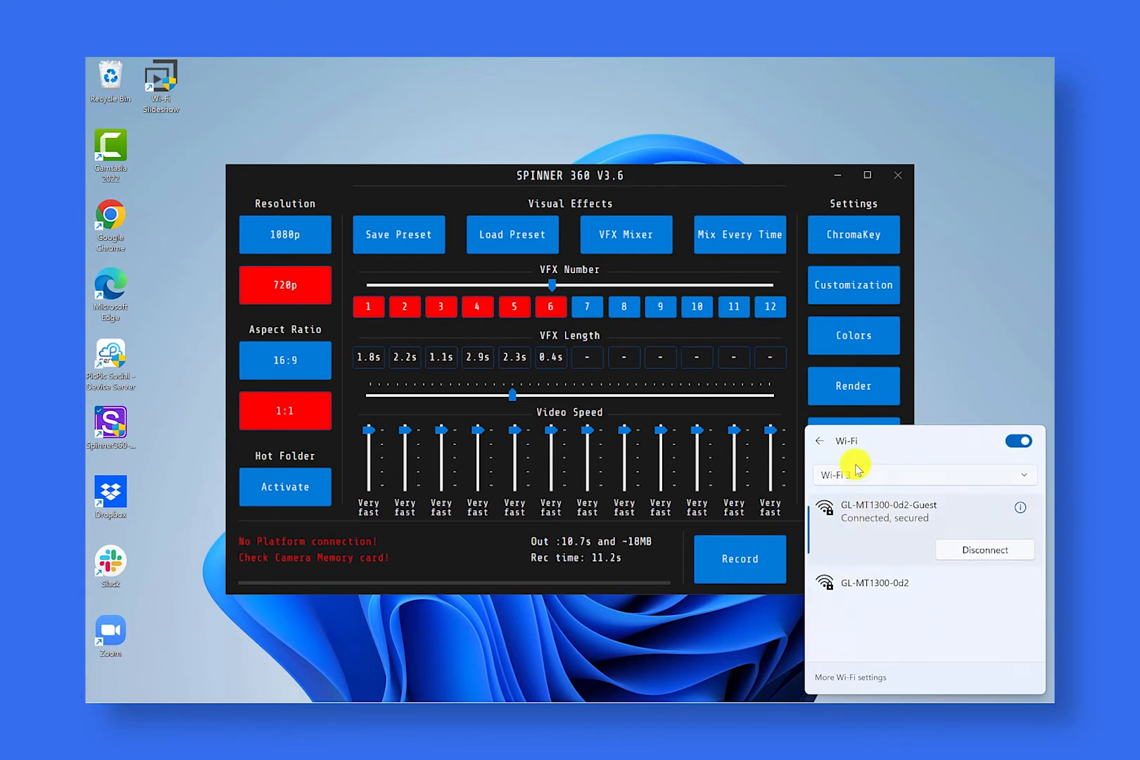
click(854, 473)
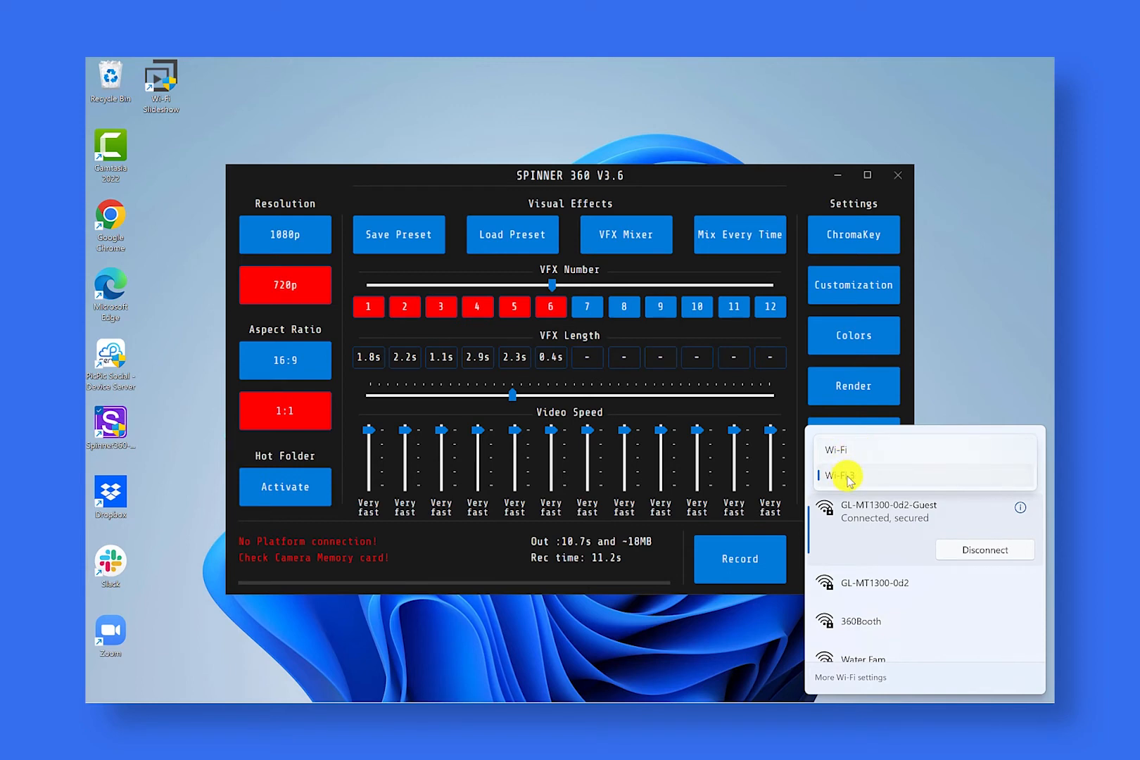
click(849, 454)
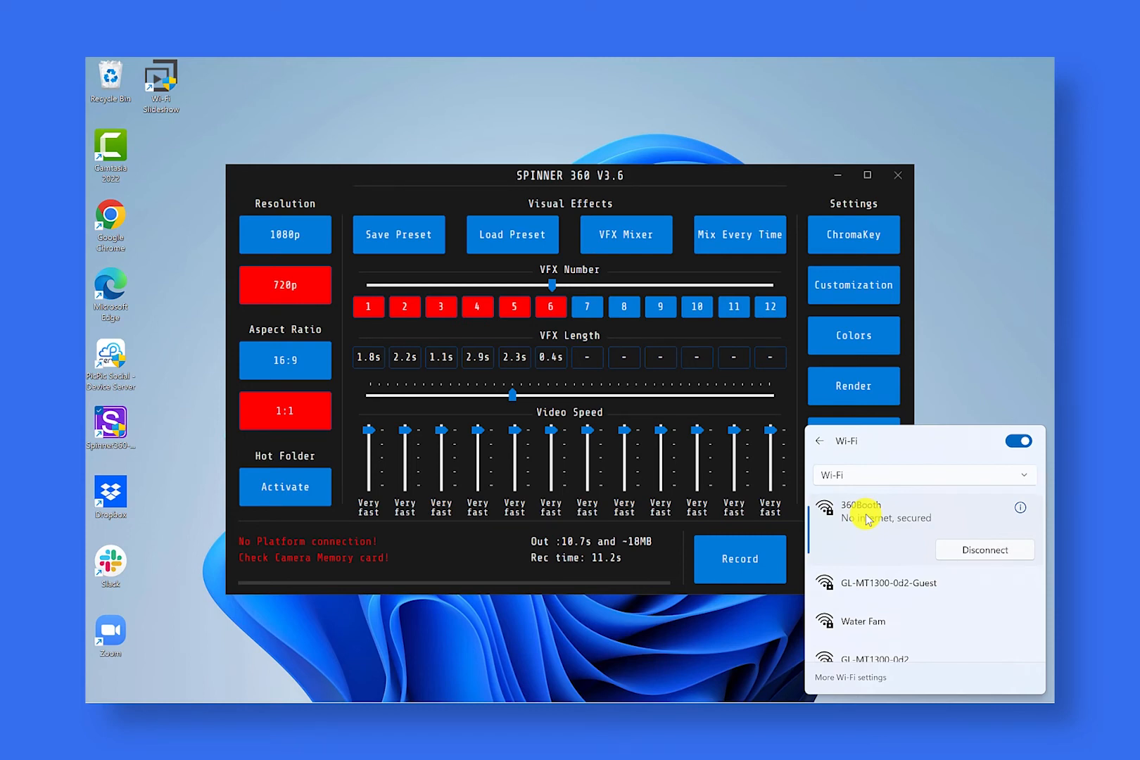
click(850, 476)
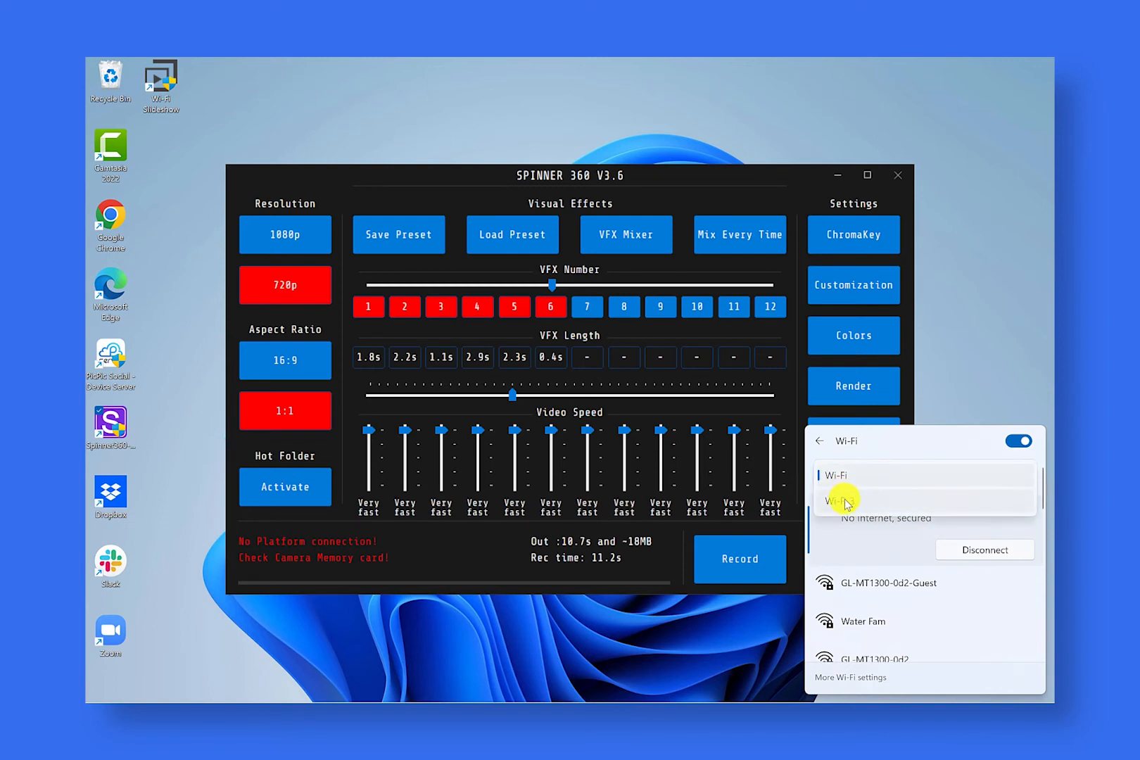
click(873, 451)
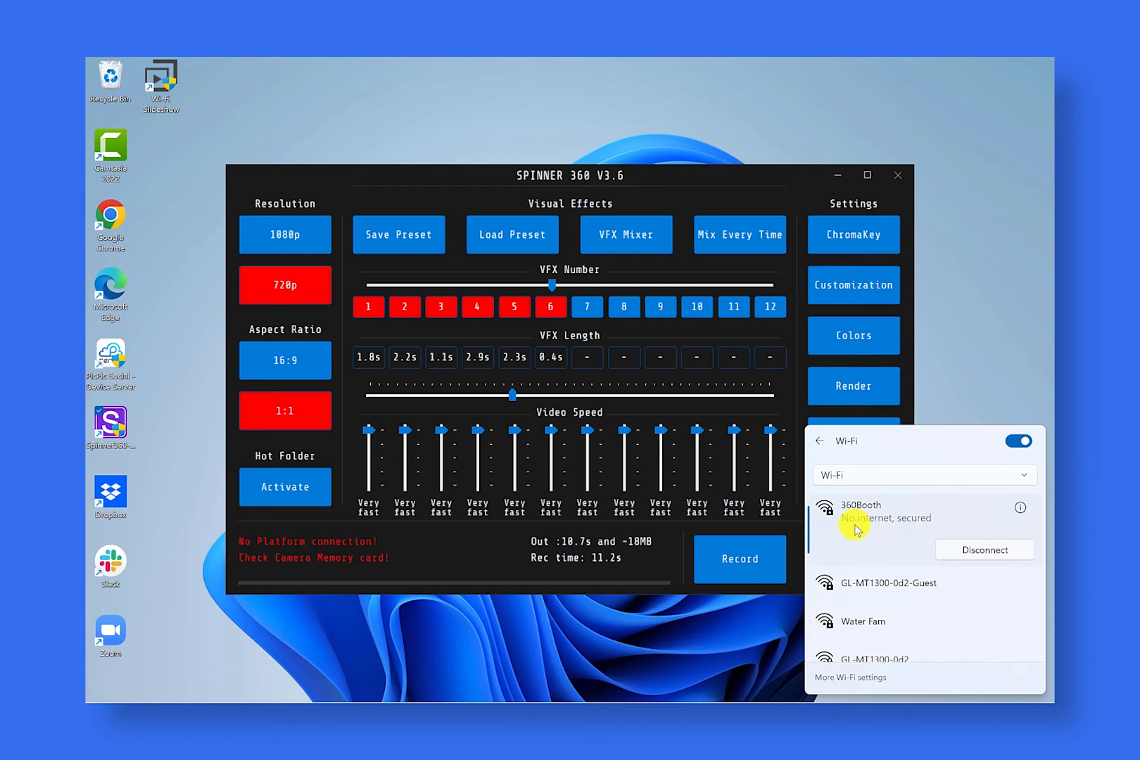
click(853, 473)
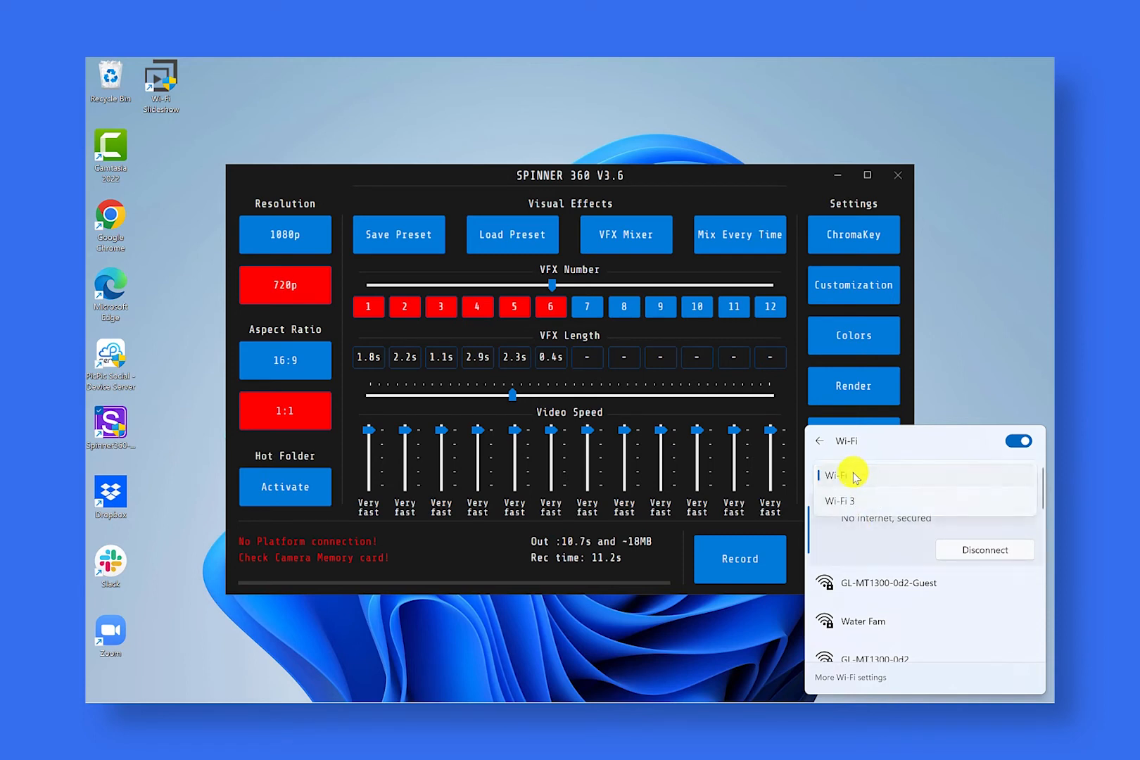
click(833, 505)
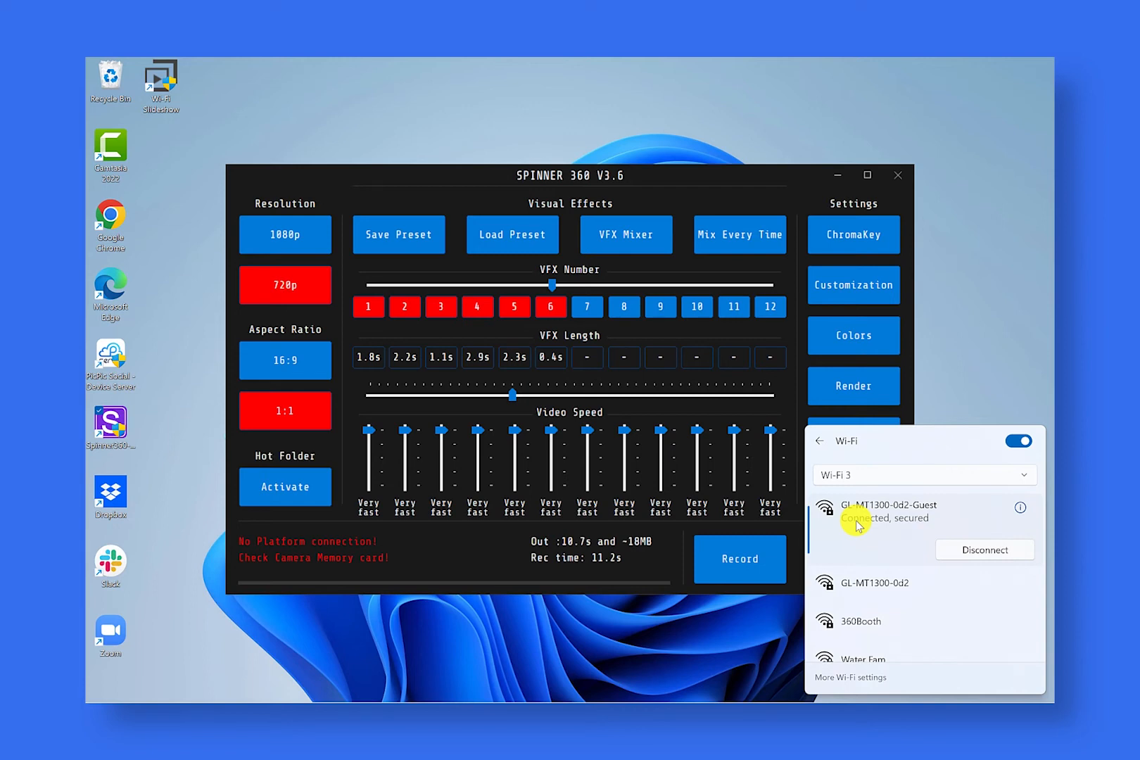
click(801, 193)
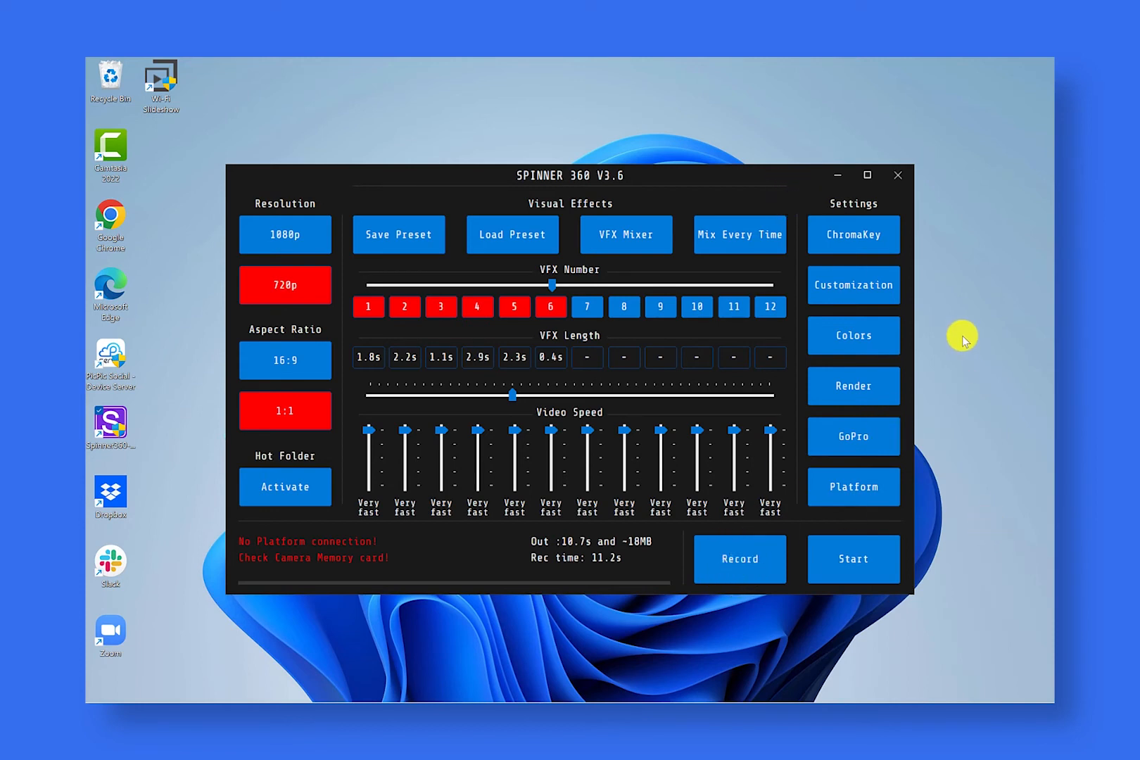
Step: Minimize Spinner 360 and switch back to PicPic Slide
click(837, 175)
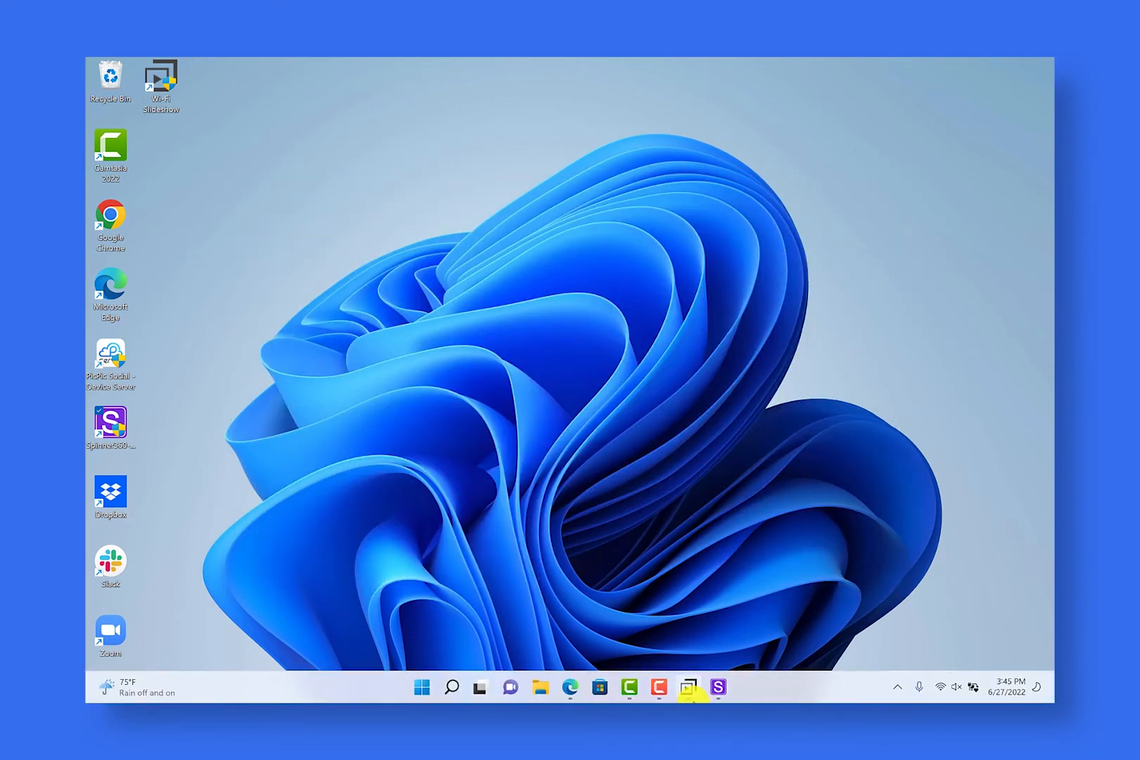
click(688, 693)
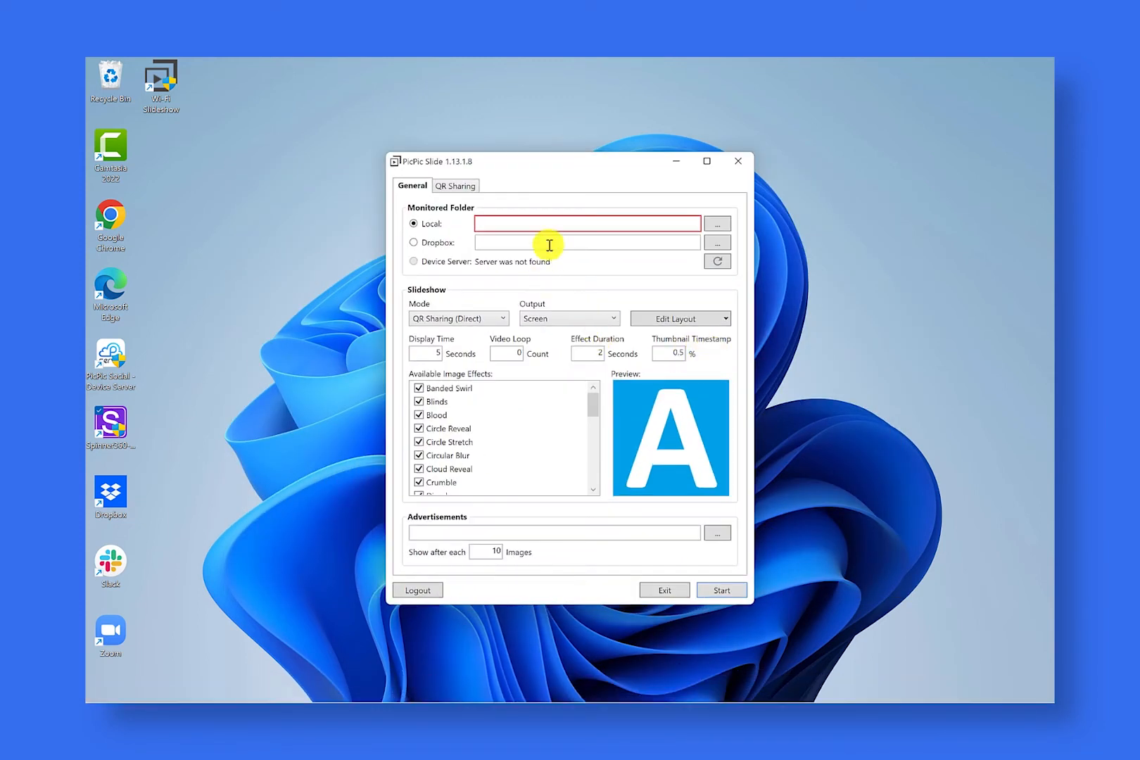
Step: Set the local monitored folder to the wedding event folder in Downloads and choose QR Sharing (Direct) as the slideshow mode
click(717, 224)
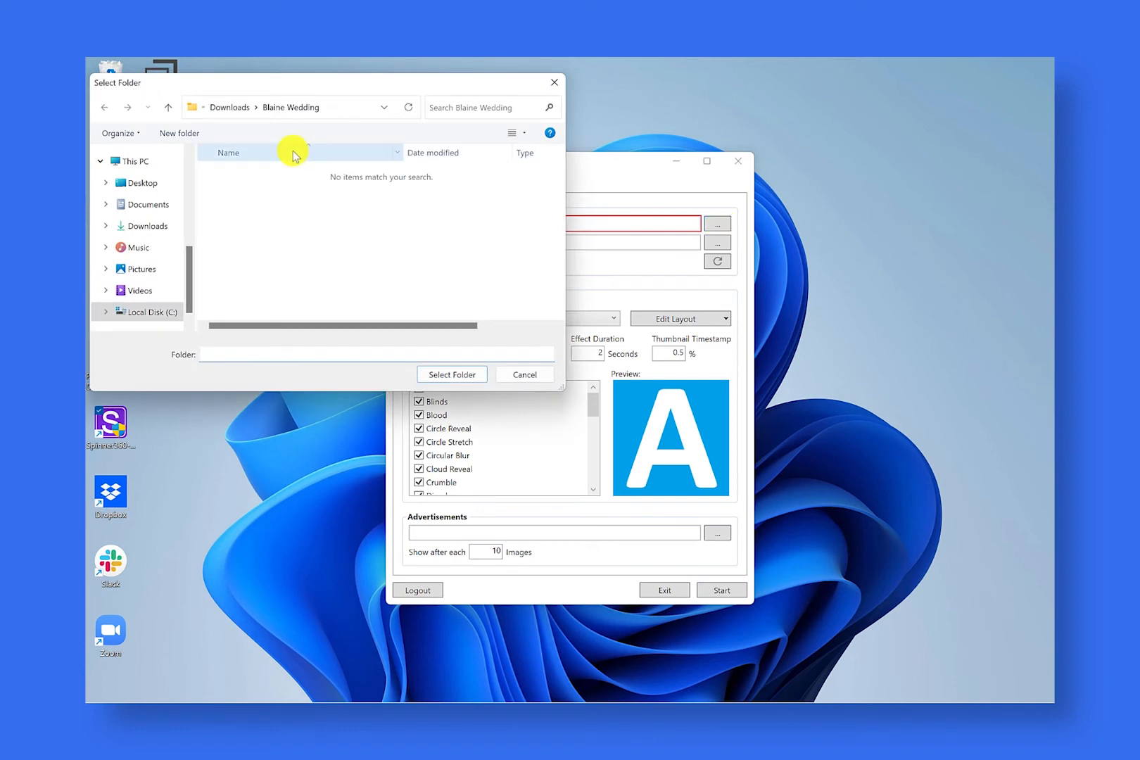
click(295, 104)
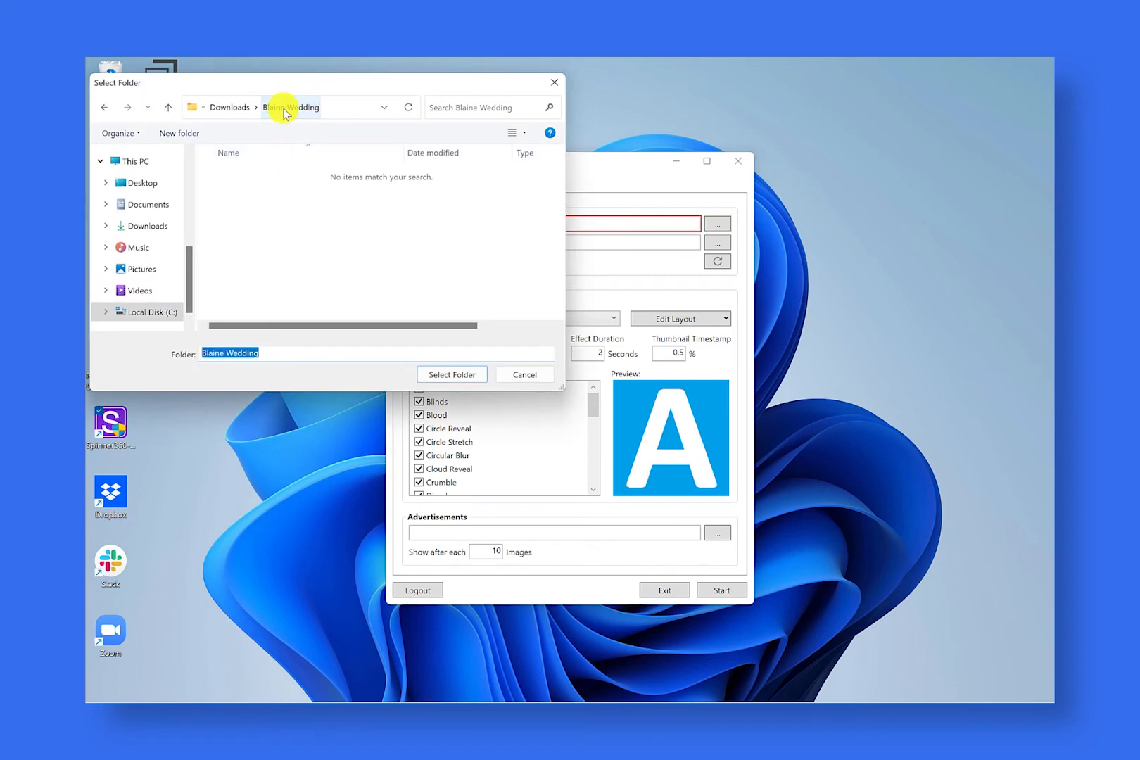
click(447, 375)
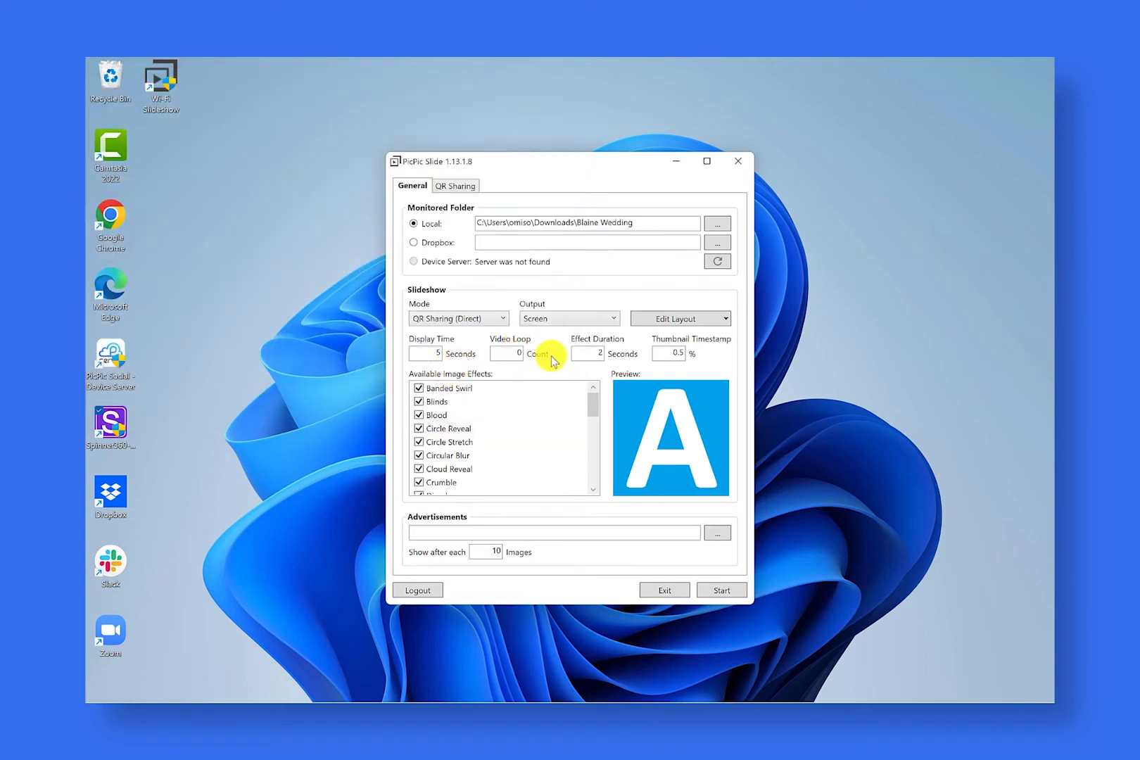
click(483, 315)
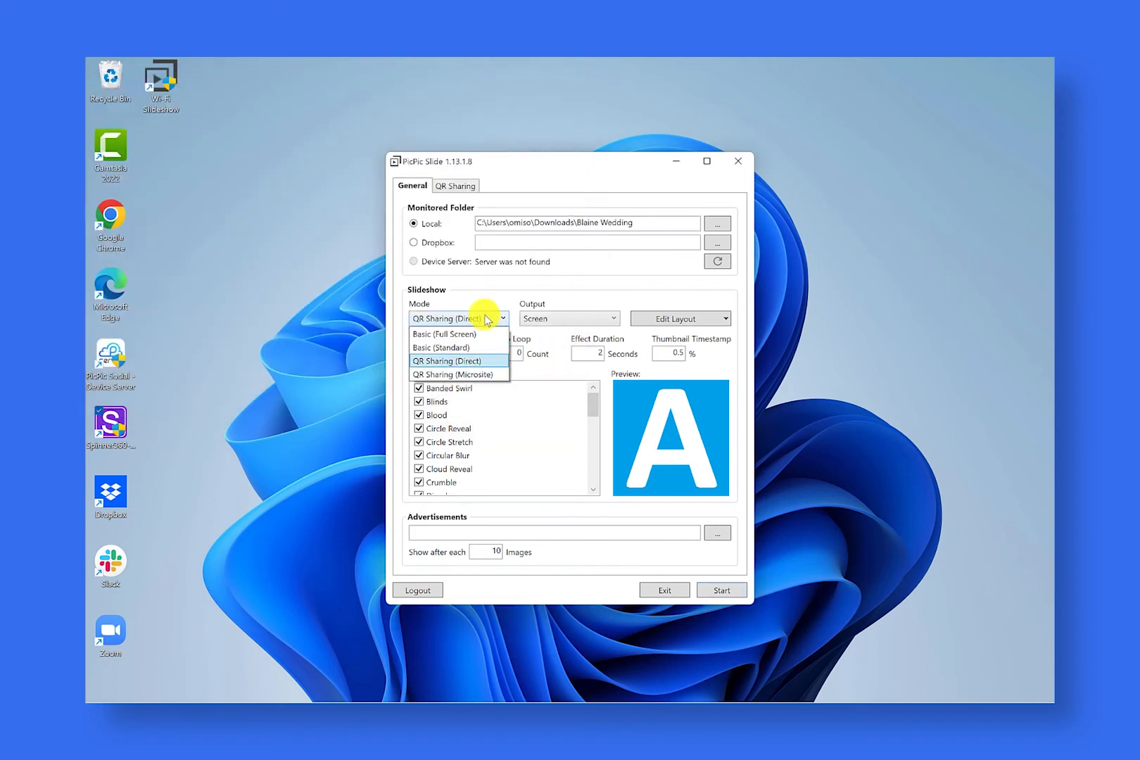
click(472, 361)
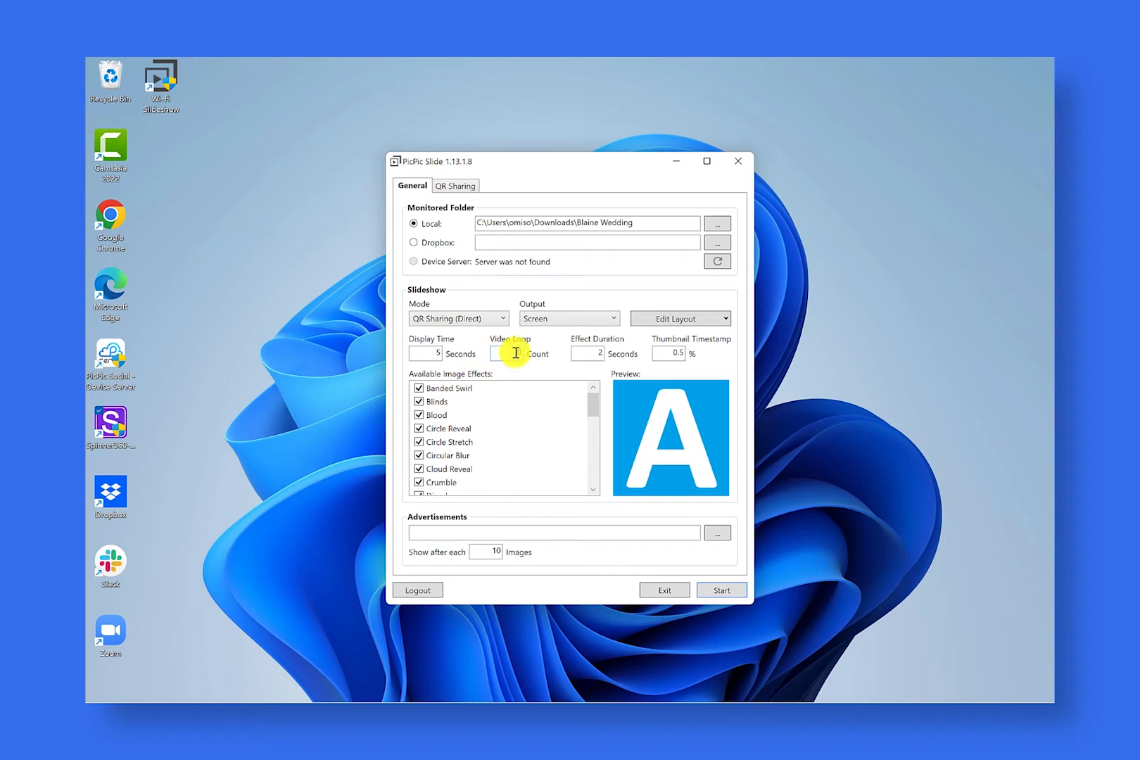
Step: Refresh the networks available for QR sharing and choose Wi-Fi 3 with the GL-MT1300-0d2-Guest profile
click(460, 189)
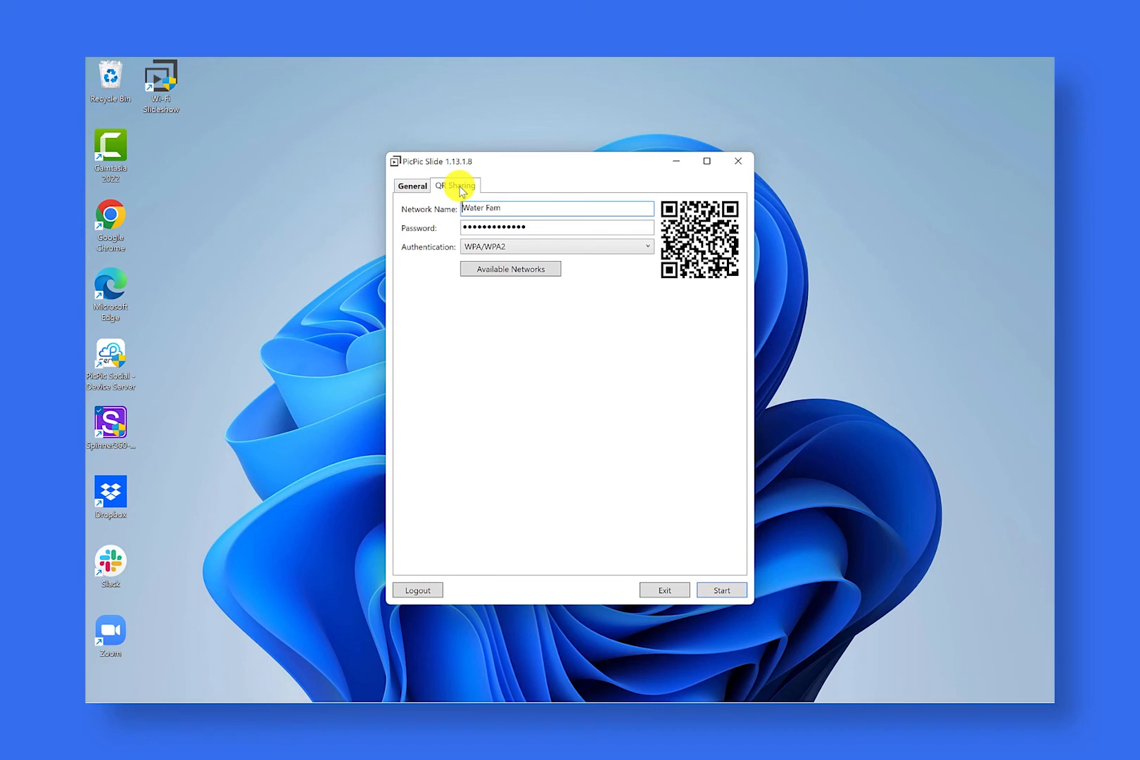
drag(514, 206, 459, 209)
click(507, 209)
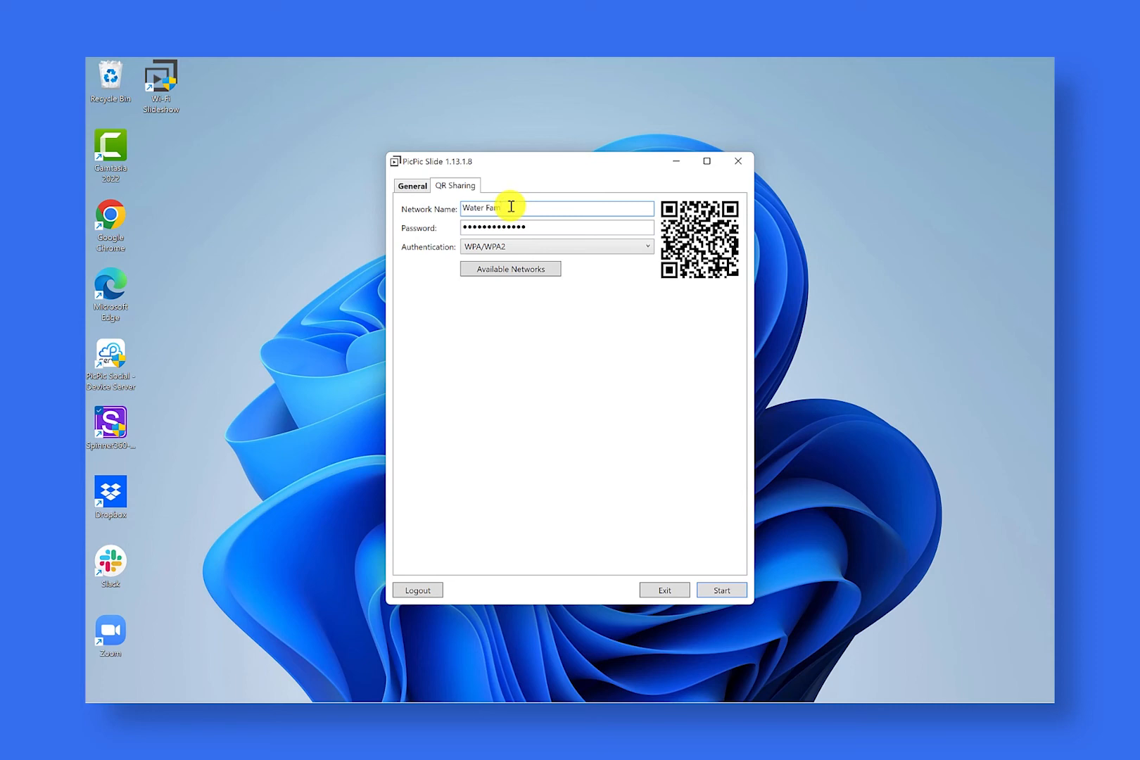
click(508, 272)
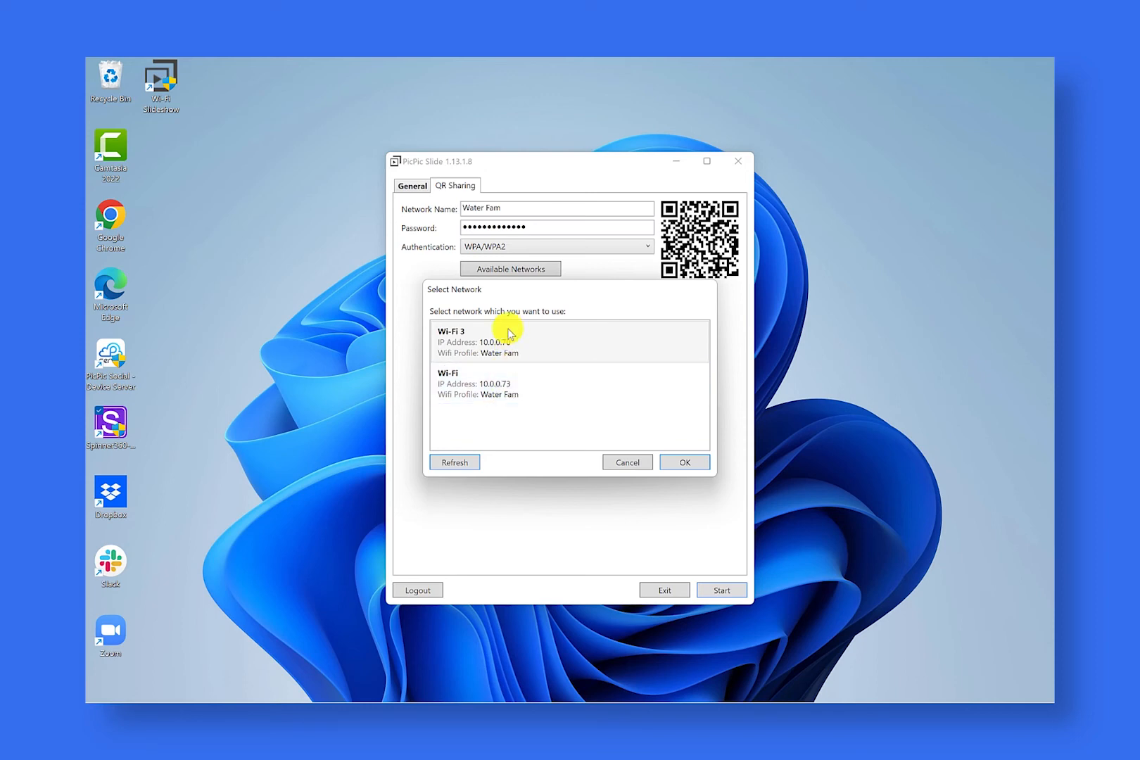
click(468, 467)
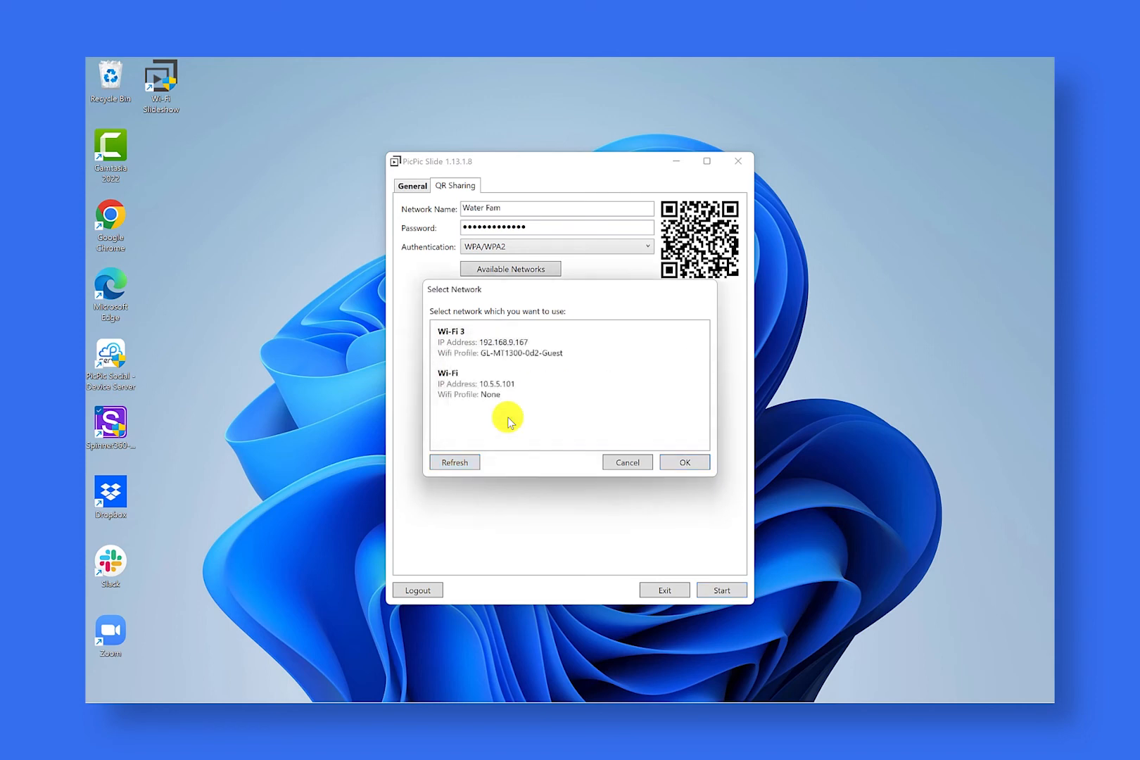
click(491, 406)
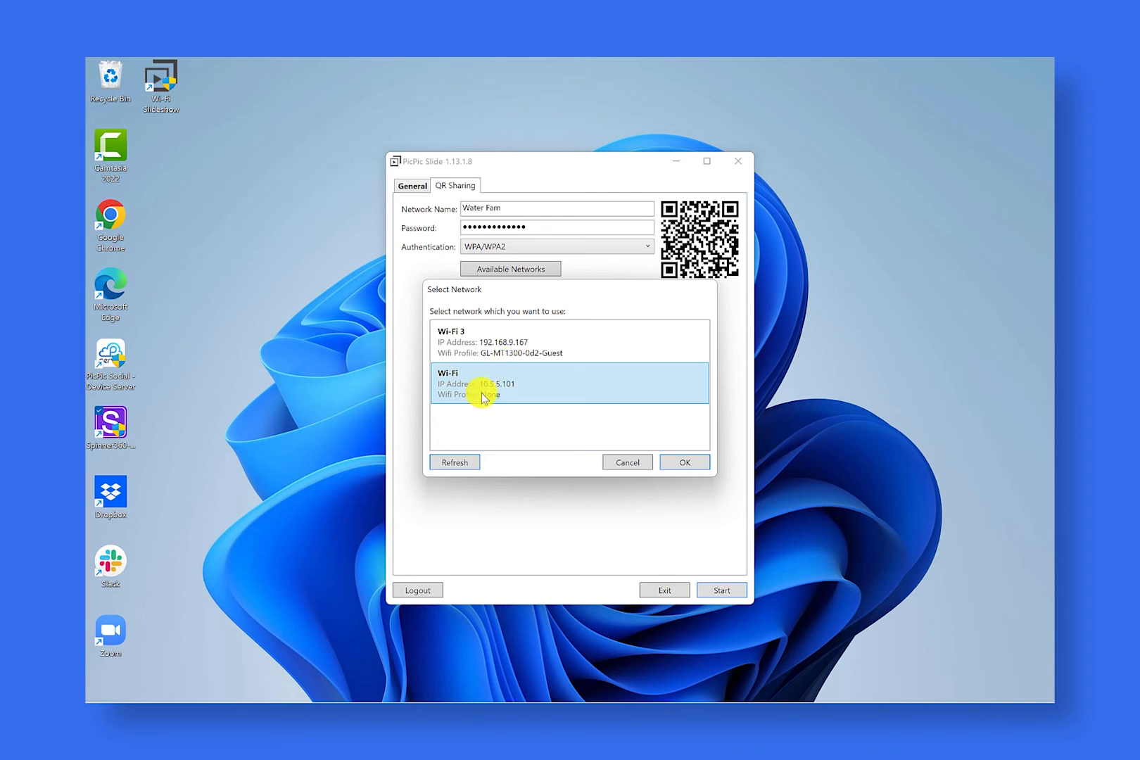
click(501, 353)
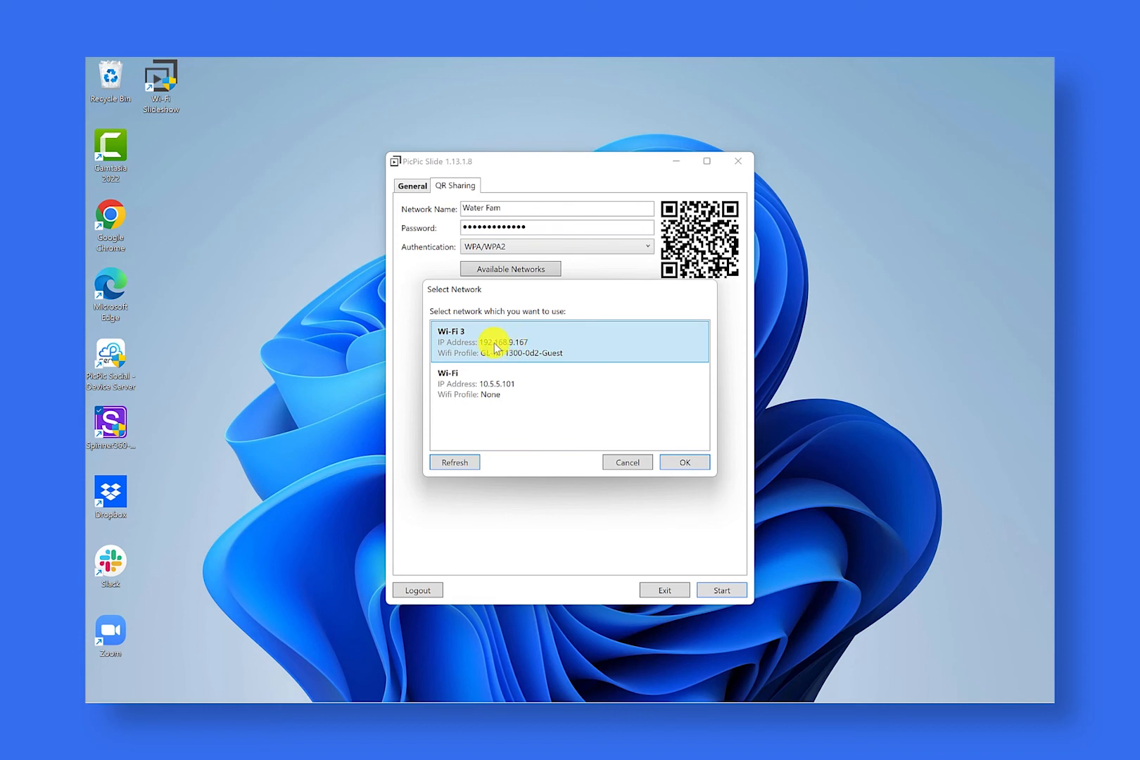
click(675, 462)
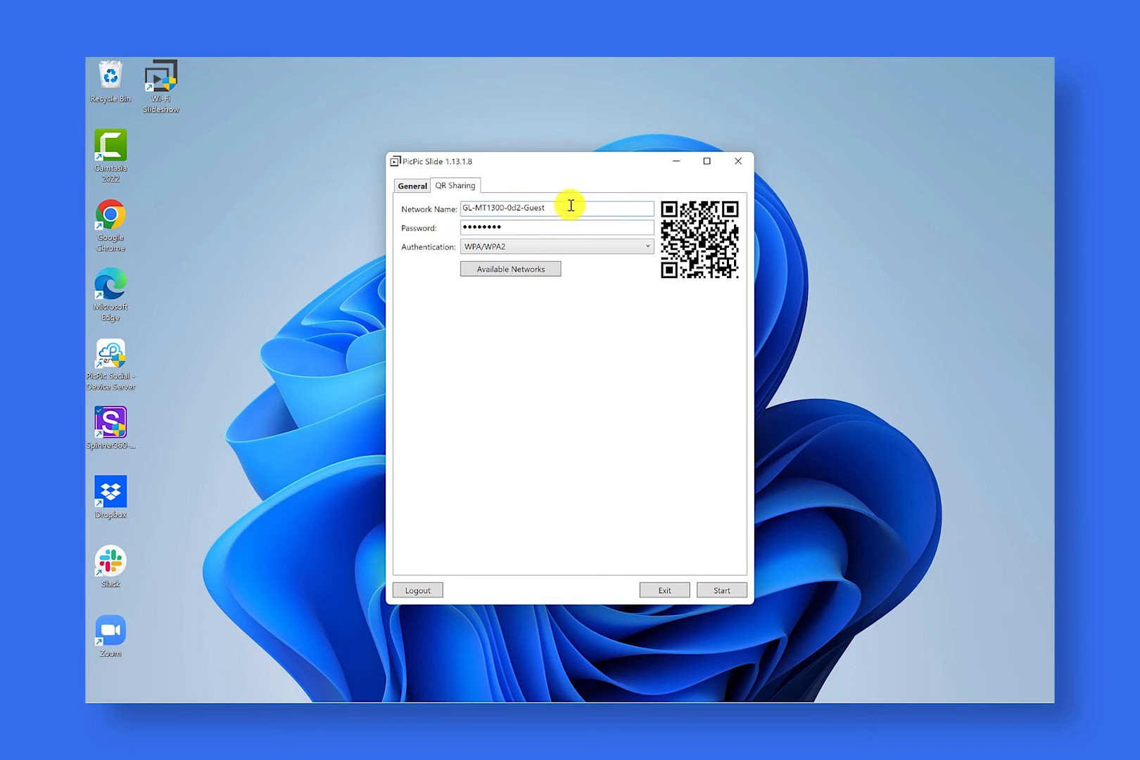
Step: Check the network name, password and authentication options filled in for QR sharing
drag(569, 206, 425, 206)
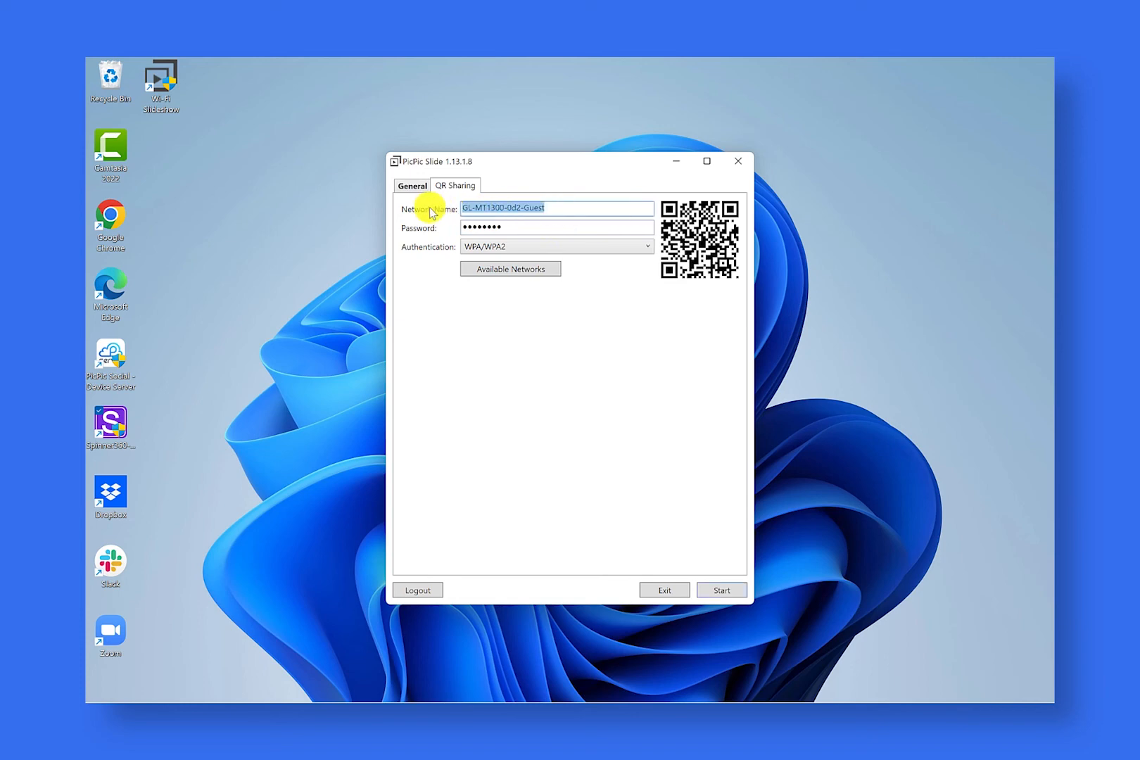
click(496, 225)
double_click(497, 224)
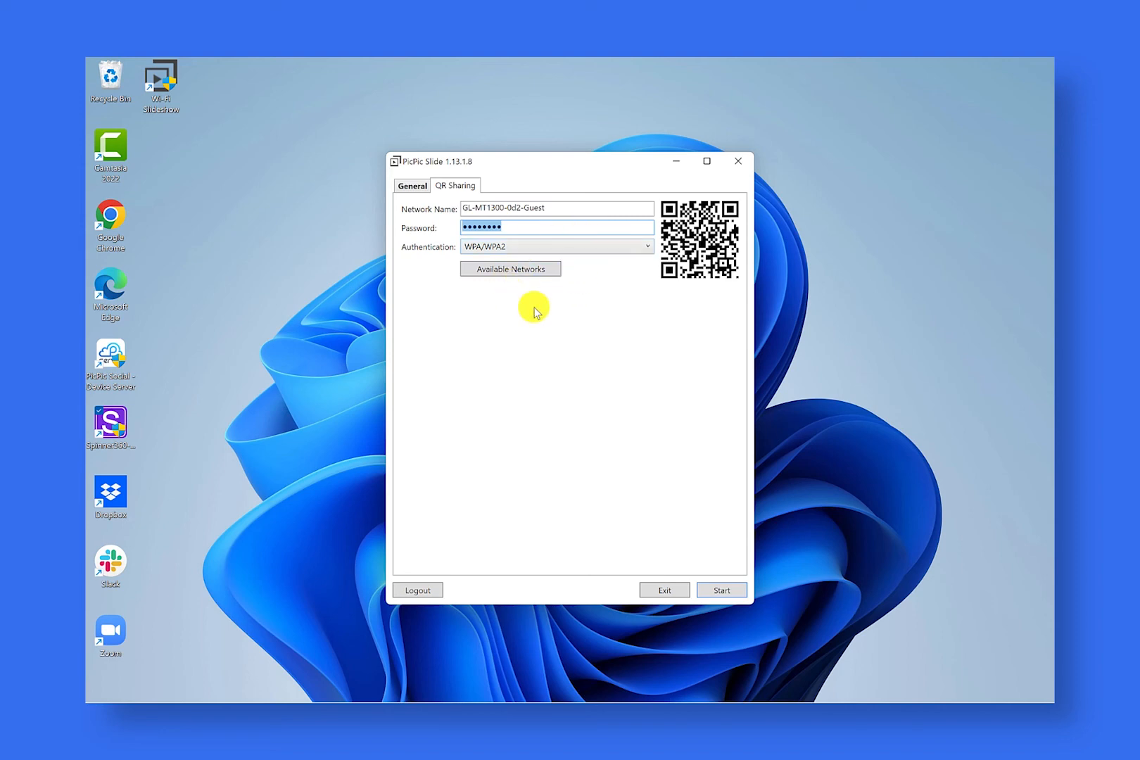
click(555, 207)
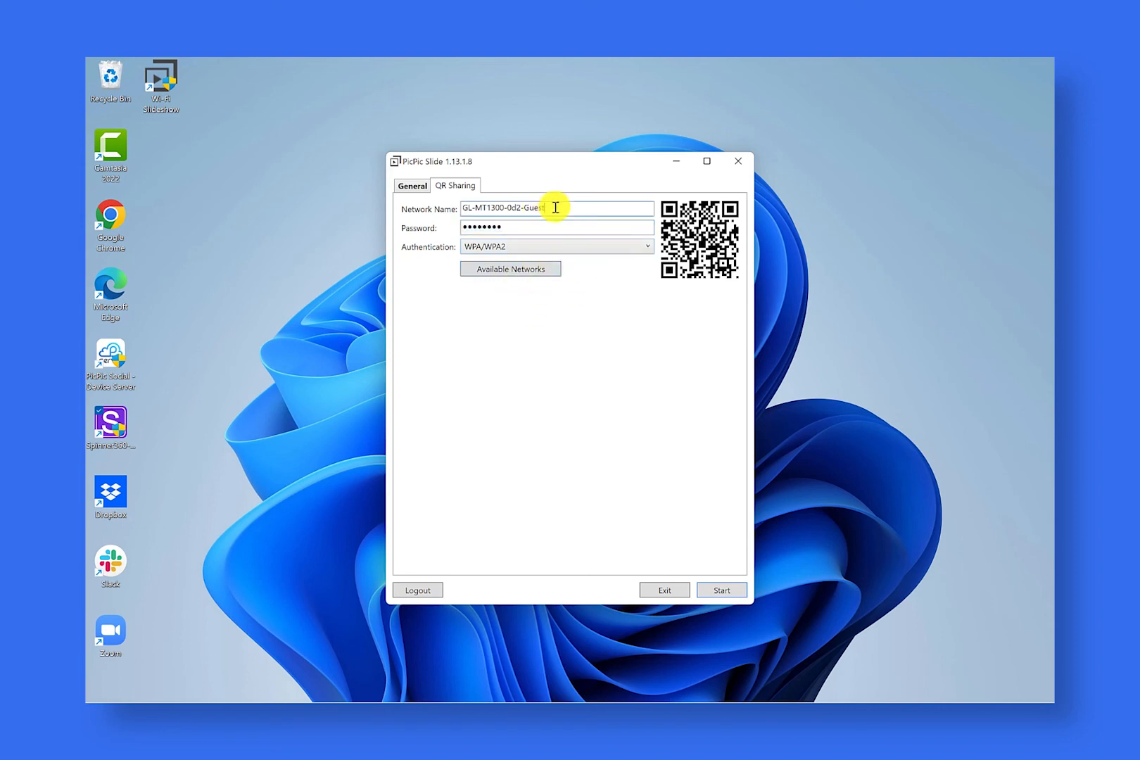
drag(555, 207, 465, 206)
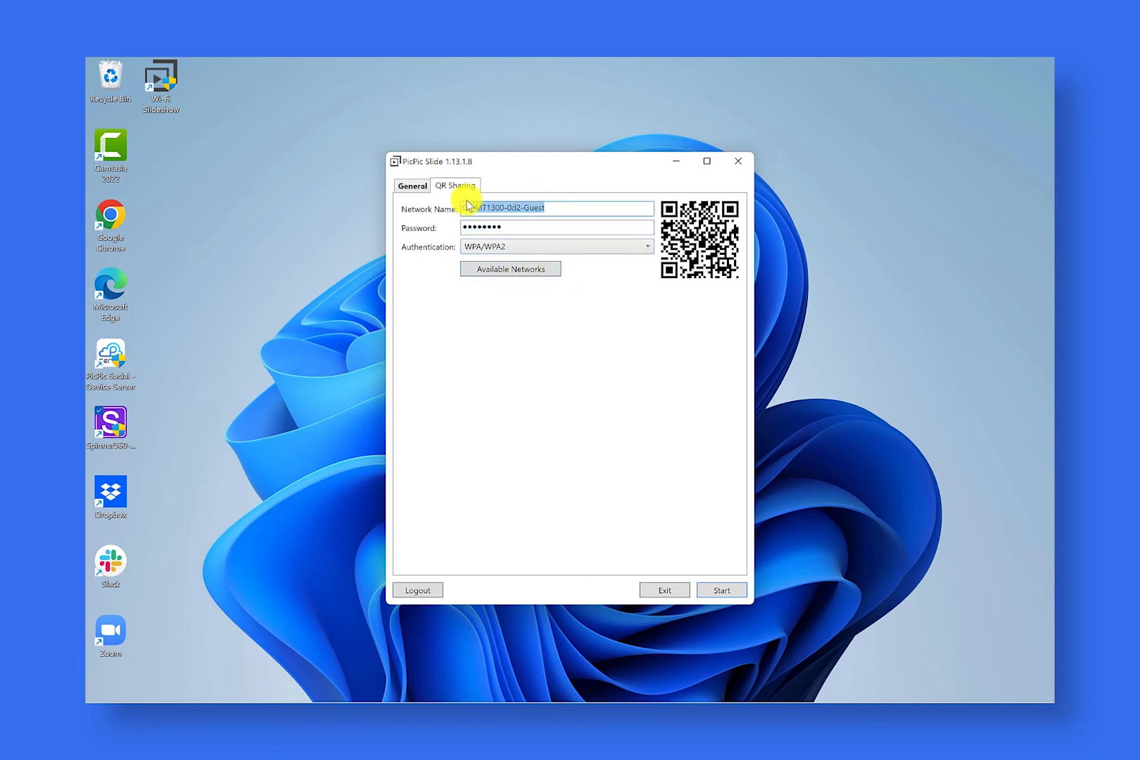
click(507, 248)
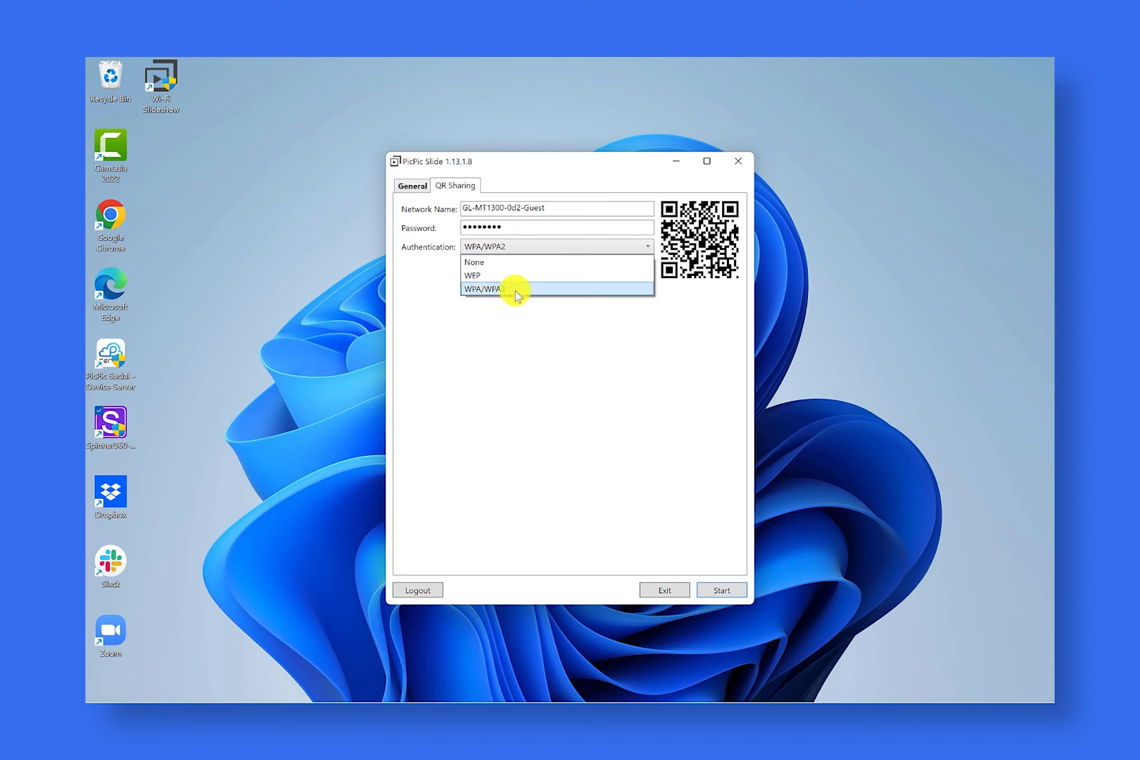
click(531, 332)
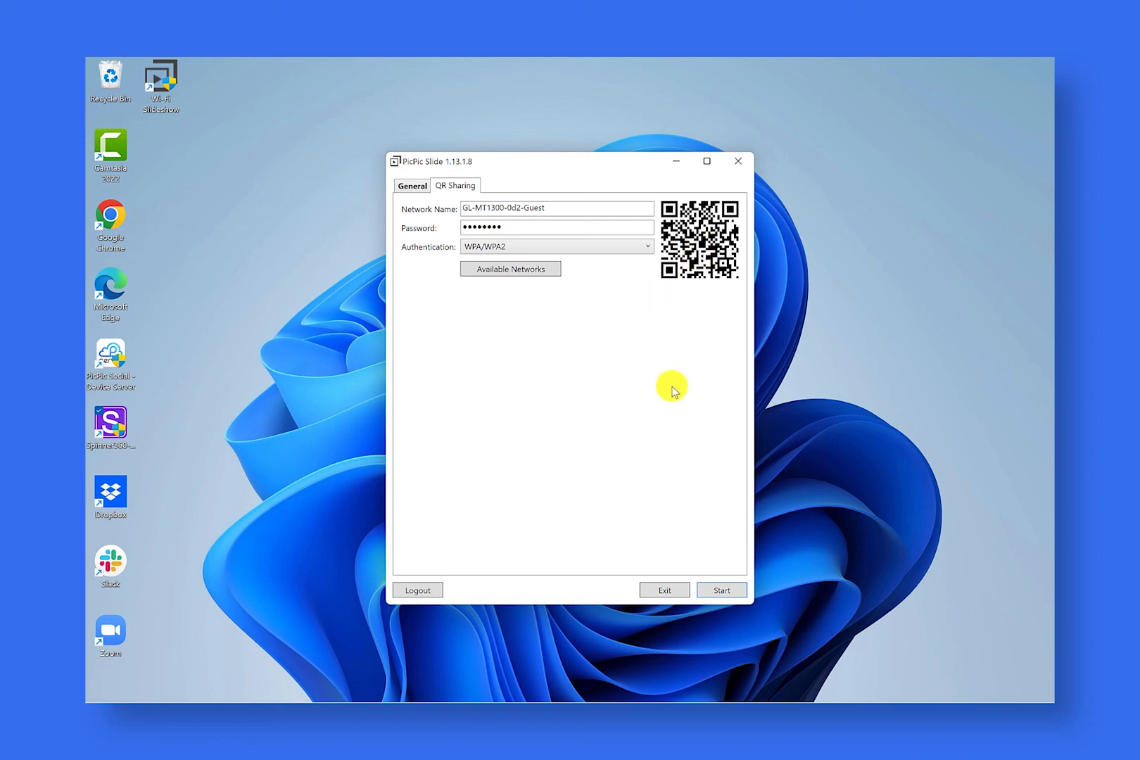
Step: Start the slideshow and move its playback control window to the desktop's upper-left corner, clear of more of the slideshow
click(722, 591)
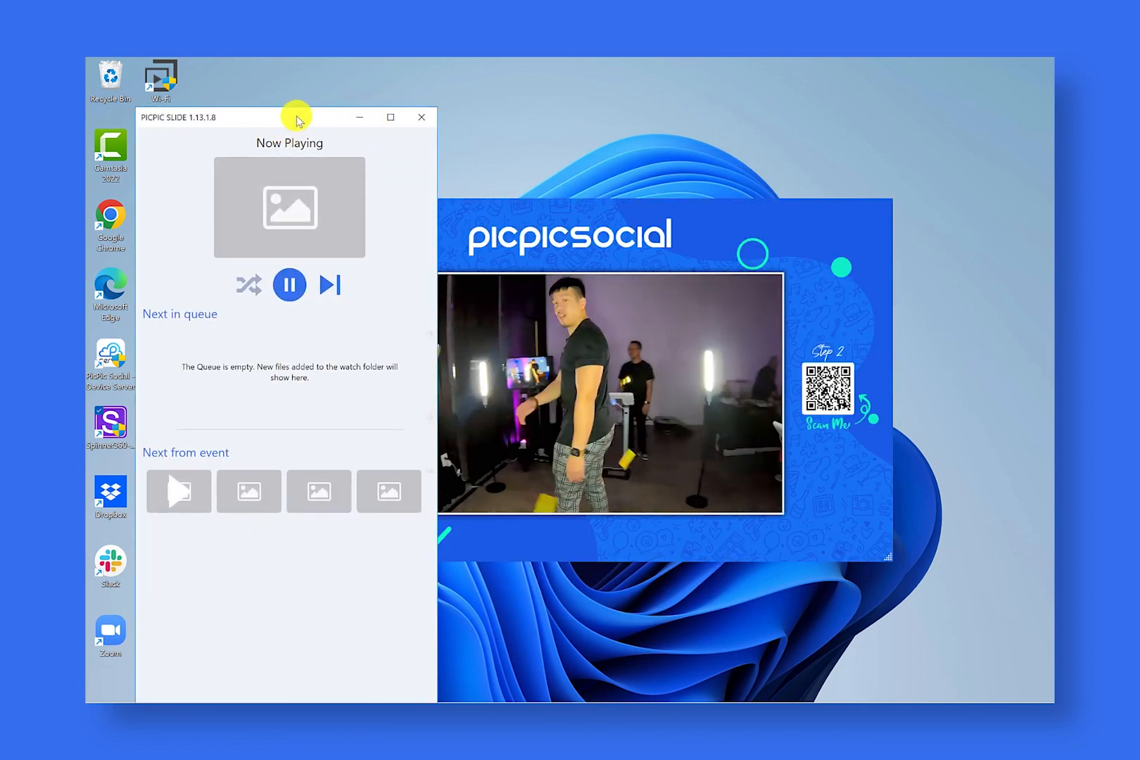
drag(288, 117, 247, 81)
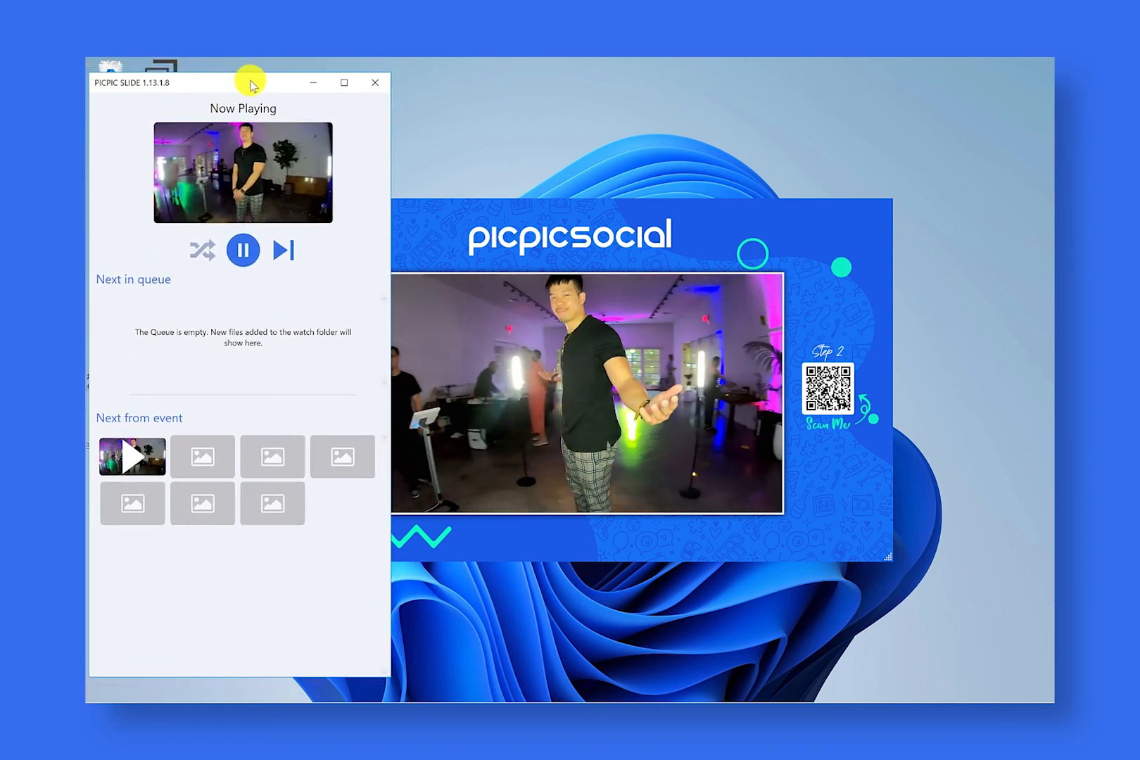